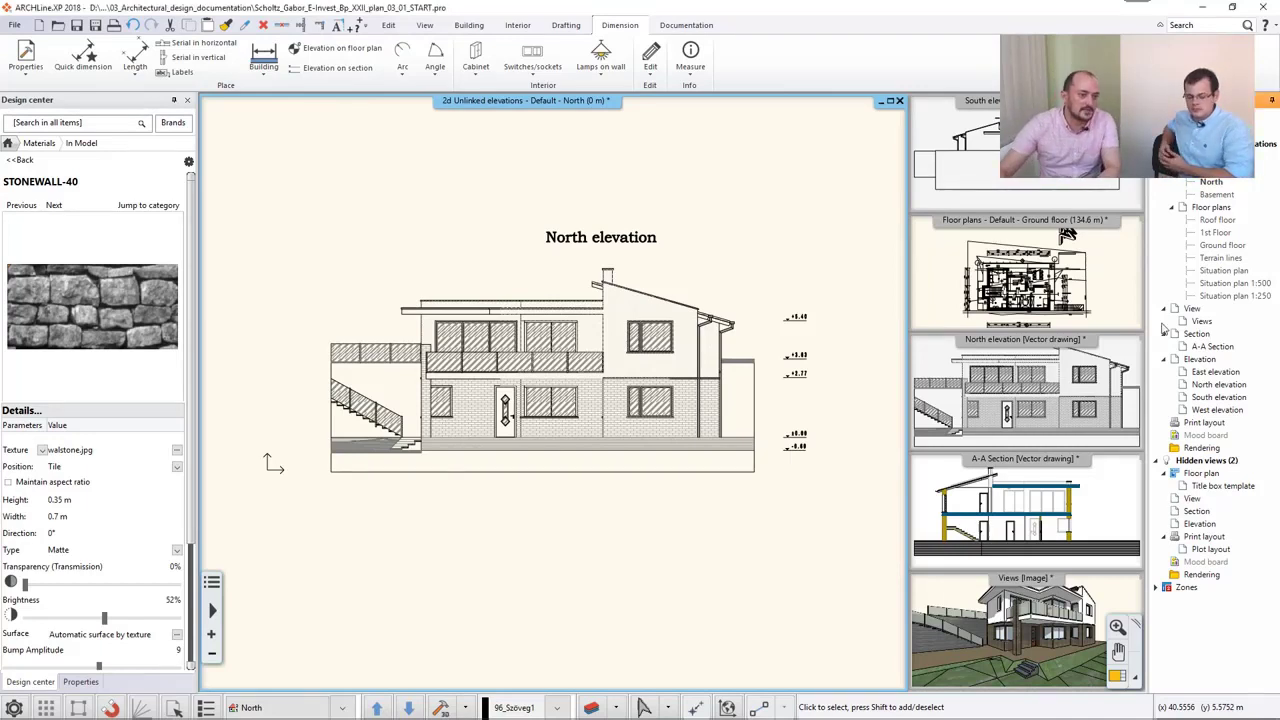
Step: Open the File menu showing Recent projects, Print, Print to PDF and Print queue
left_click(14, 24)
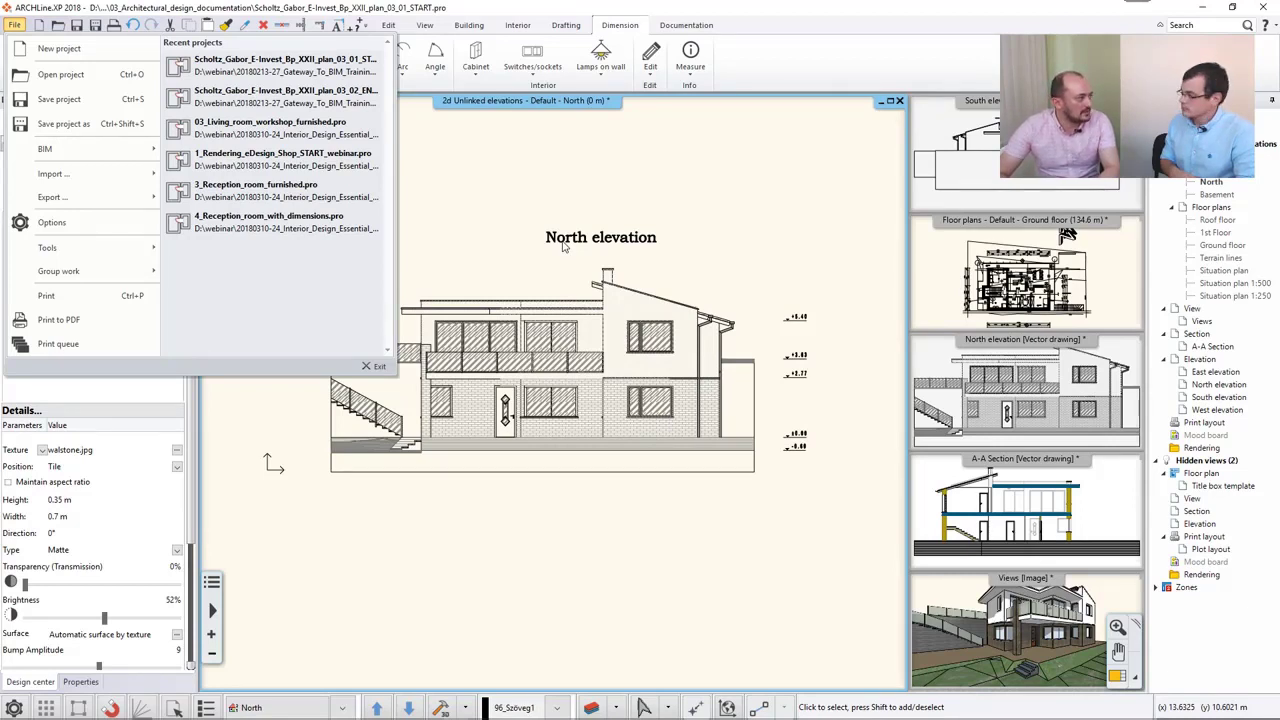
Step: Create a new plot layout, Layout1, with ISO A4 landscape page setup and plot stamp
left_click(686, 25)
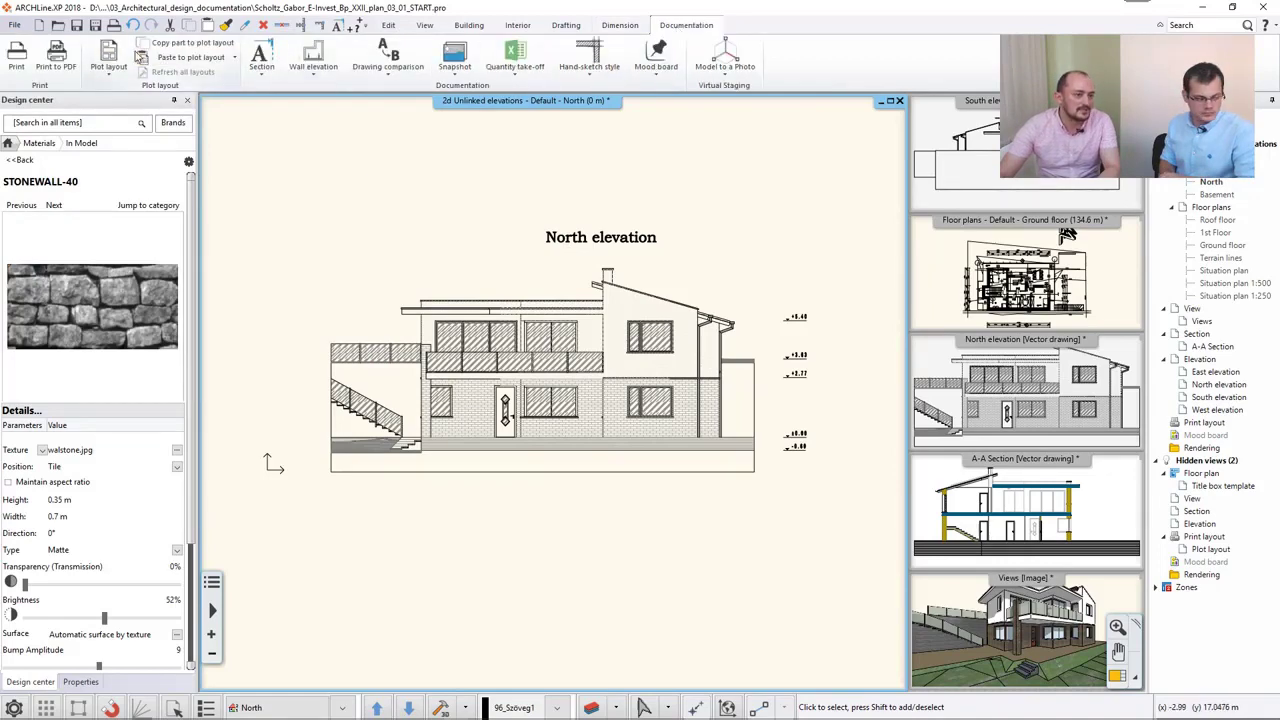
left_click(108, 60)
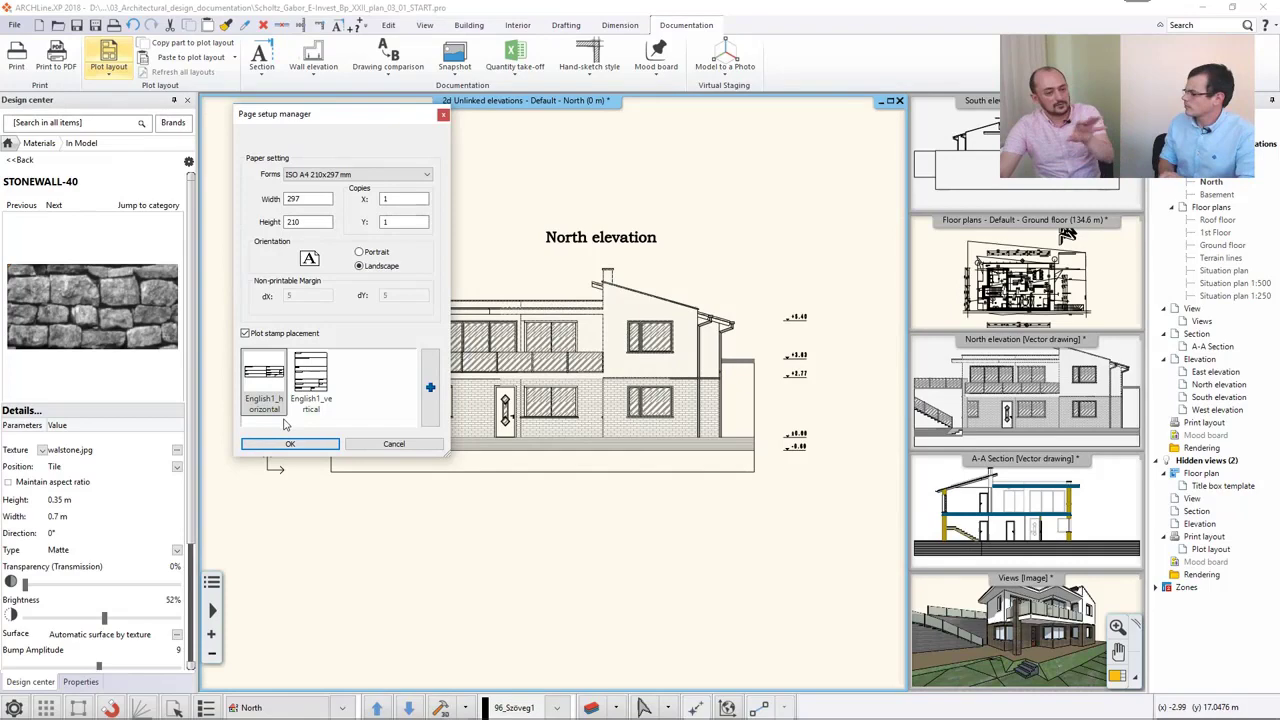
left_click(302, 446)
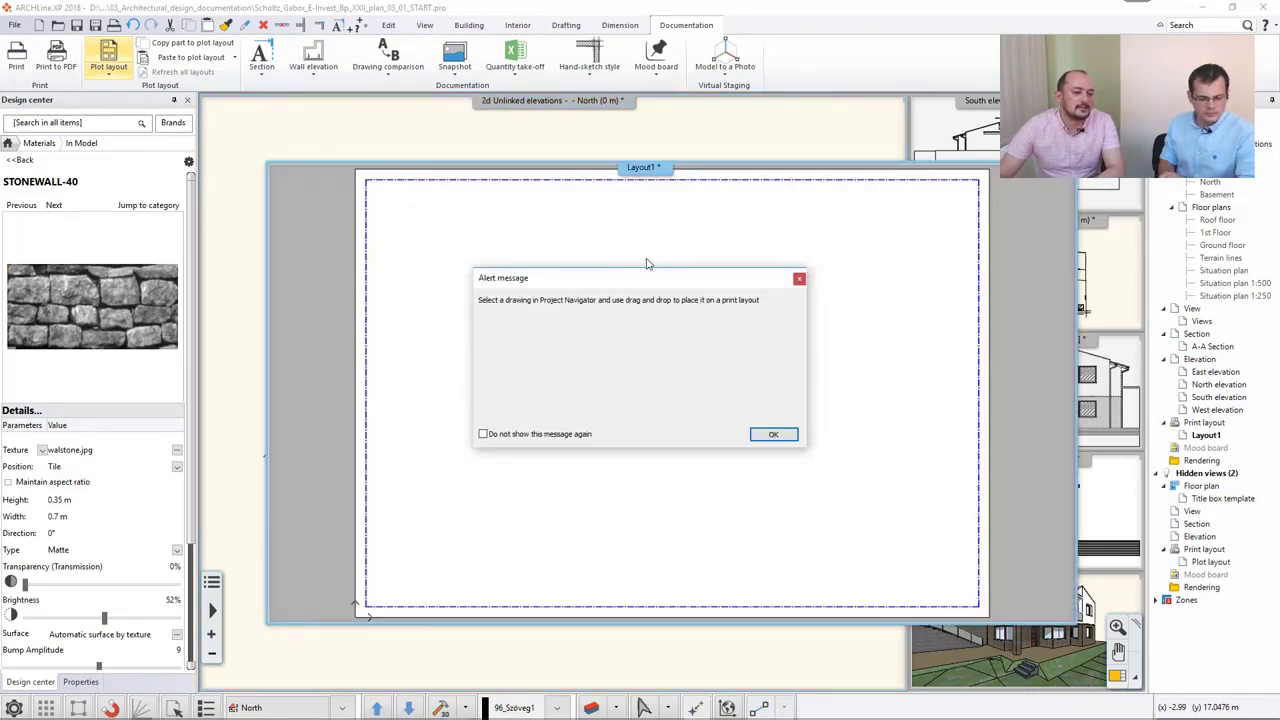
Step: Fill Layout1's title block from project parameters: Detached dwelling, CADLine Kft. and designer
left_click(770, 435)
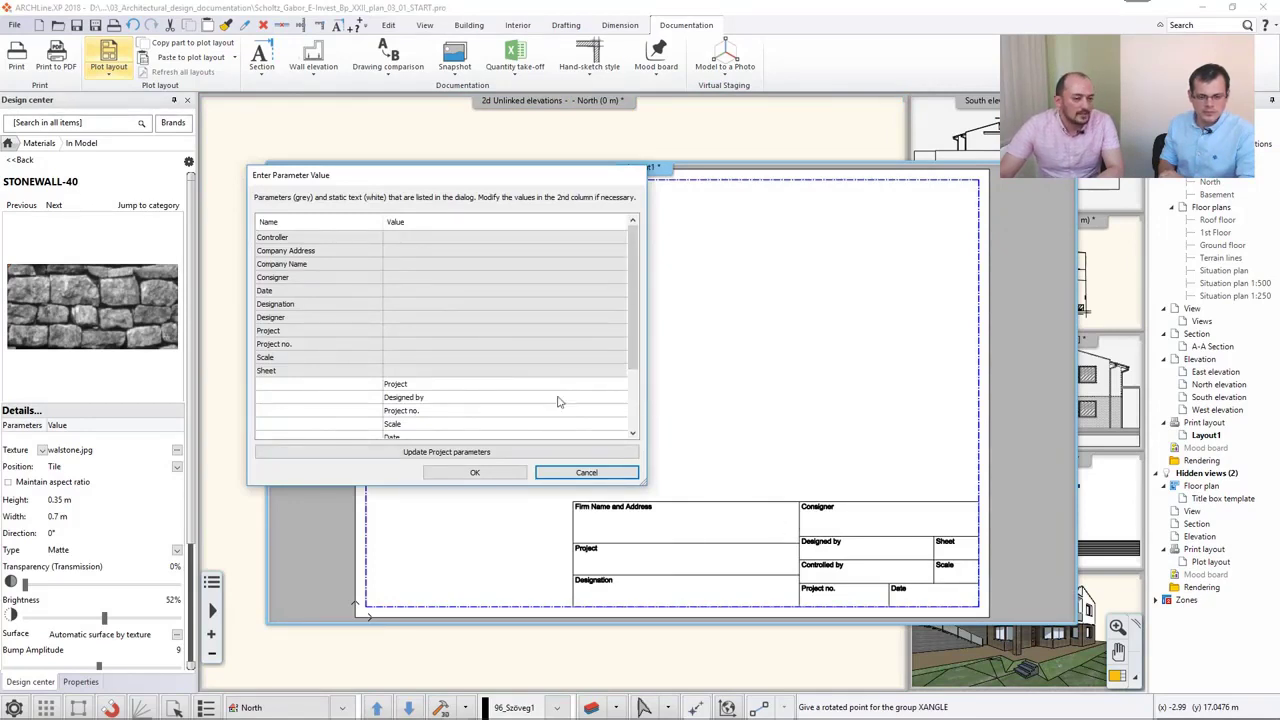
left_click(402, 250)
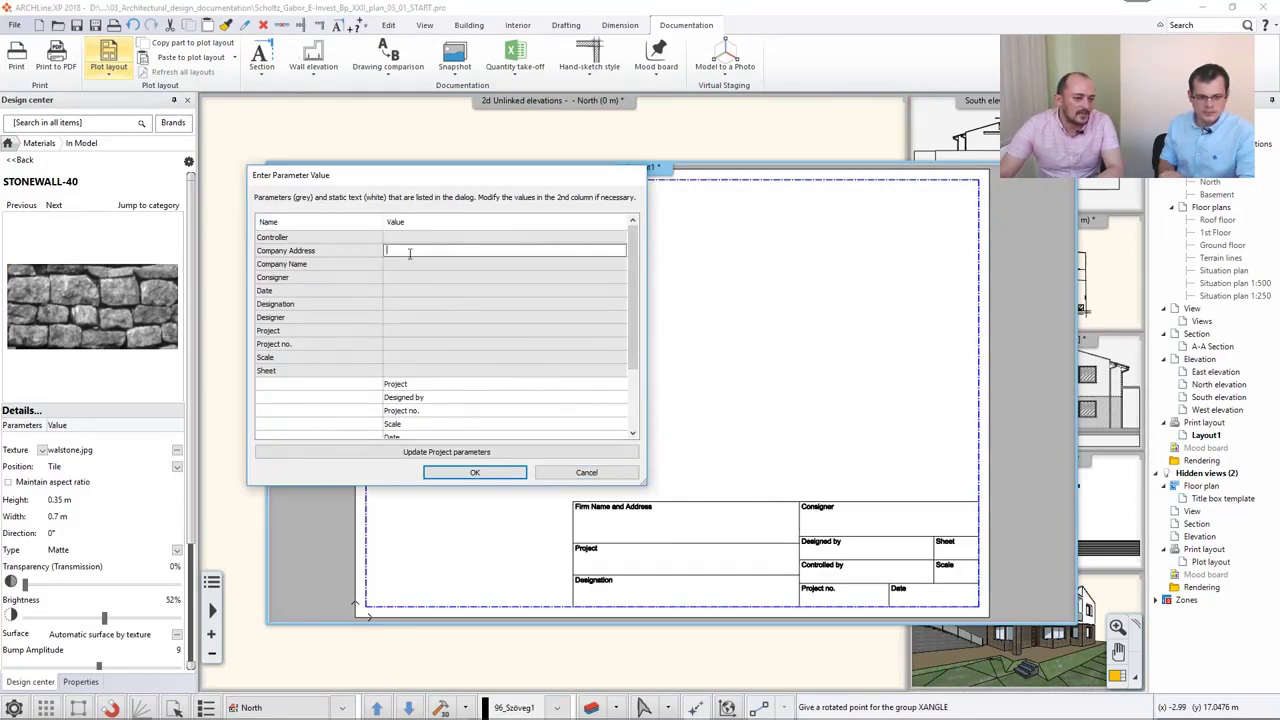
left_click(418, 276)
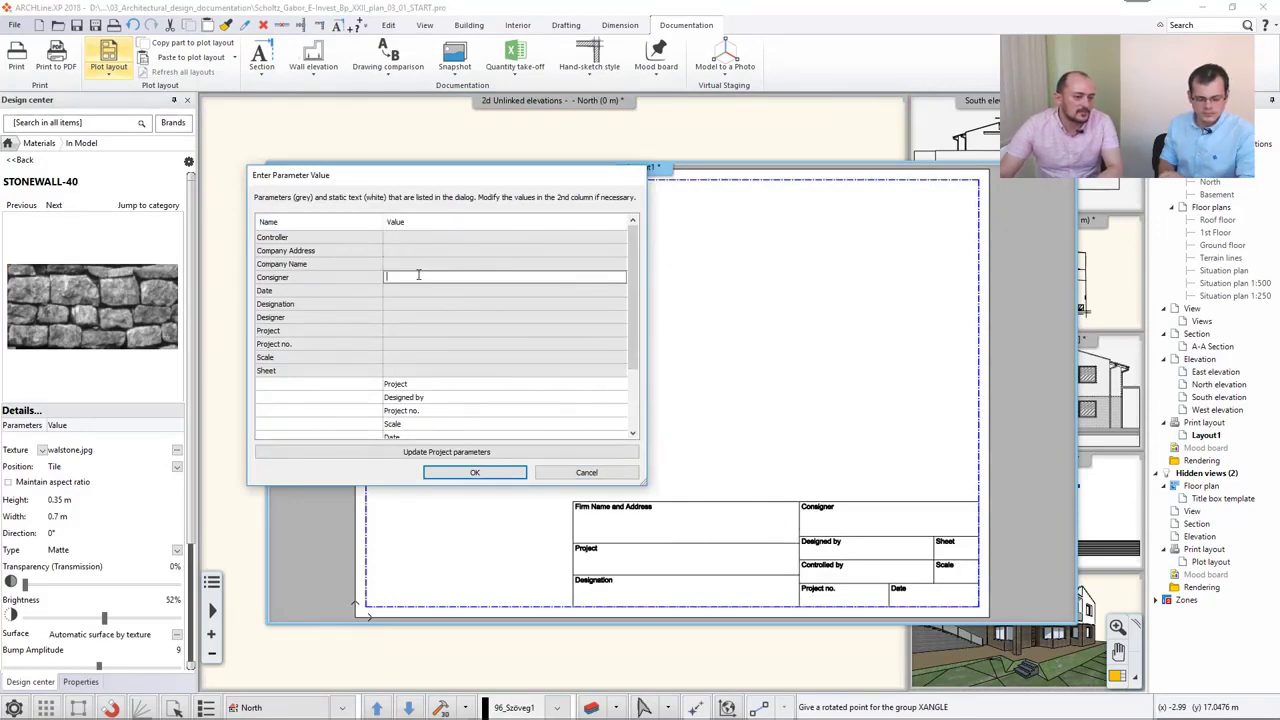
left_click(488, 452)
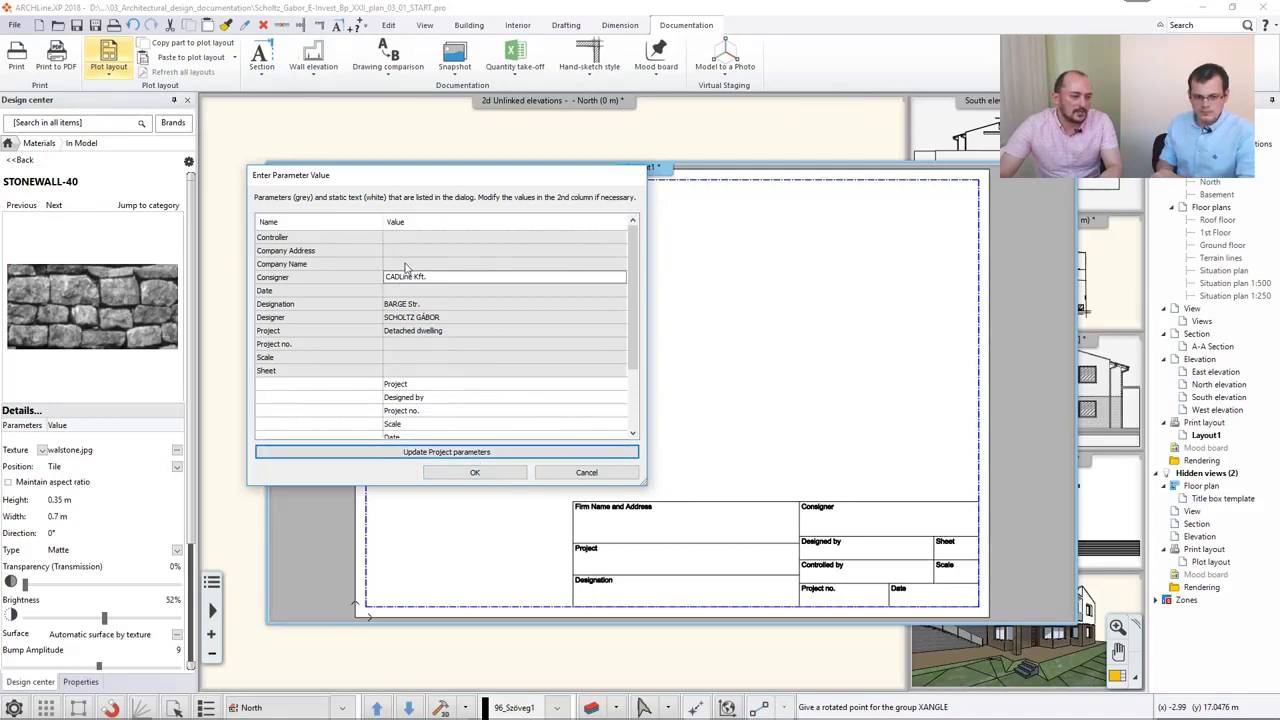
left_click(476, 473)
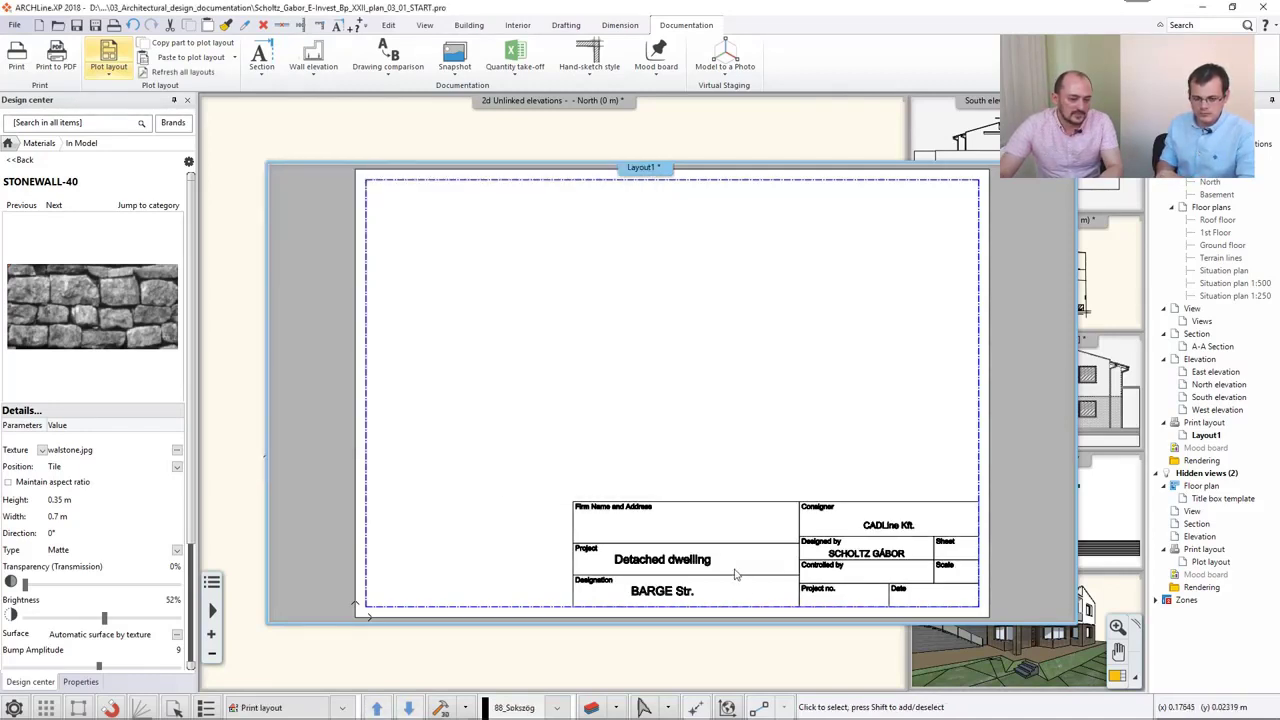
left_click(14, 26)
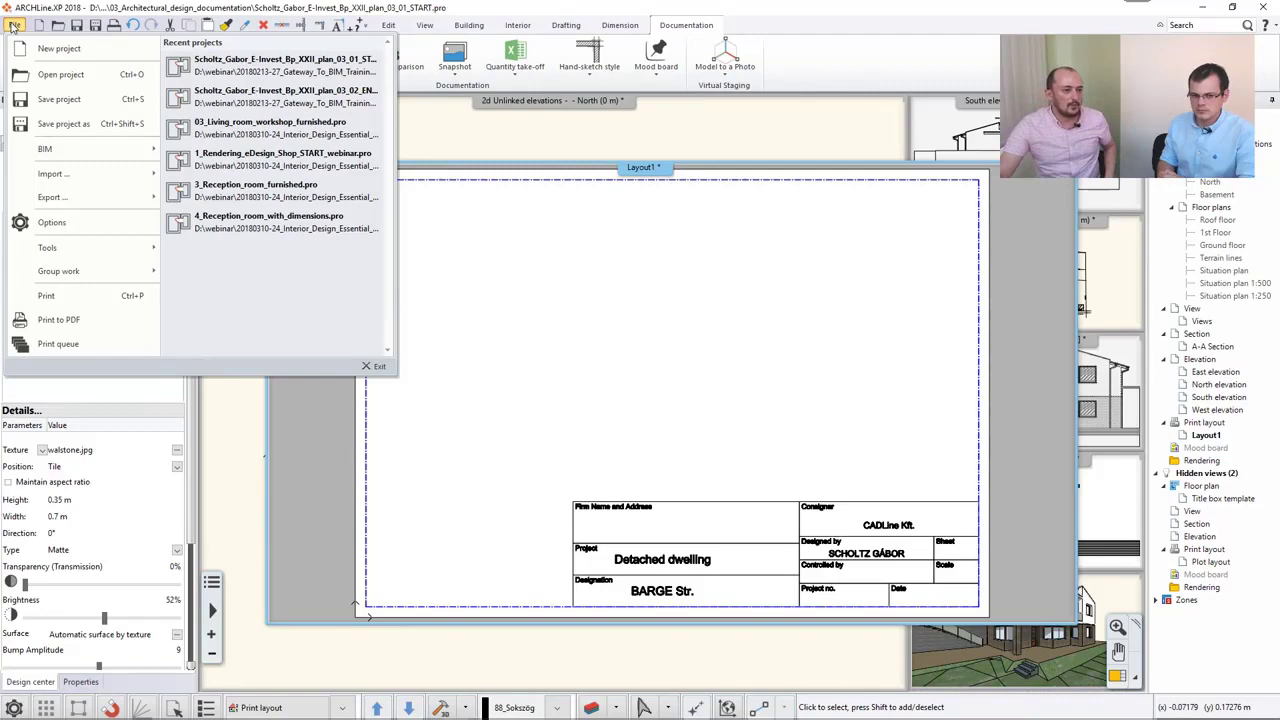
mouse_move(90, 148)
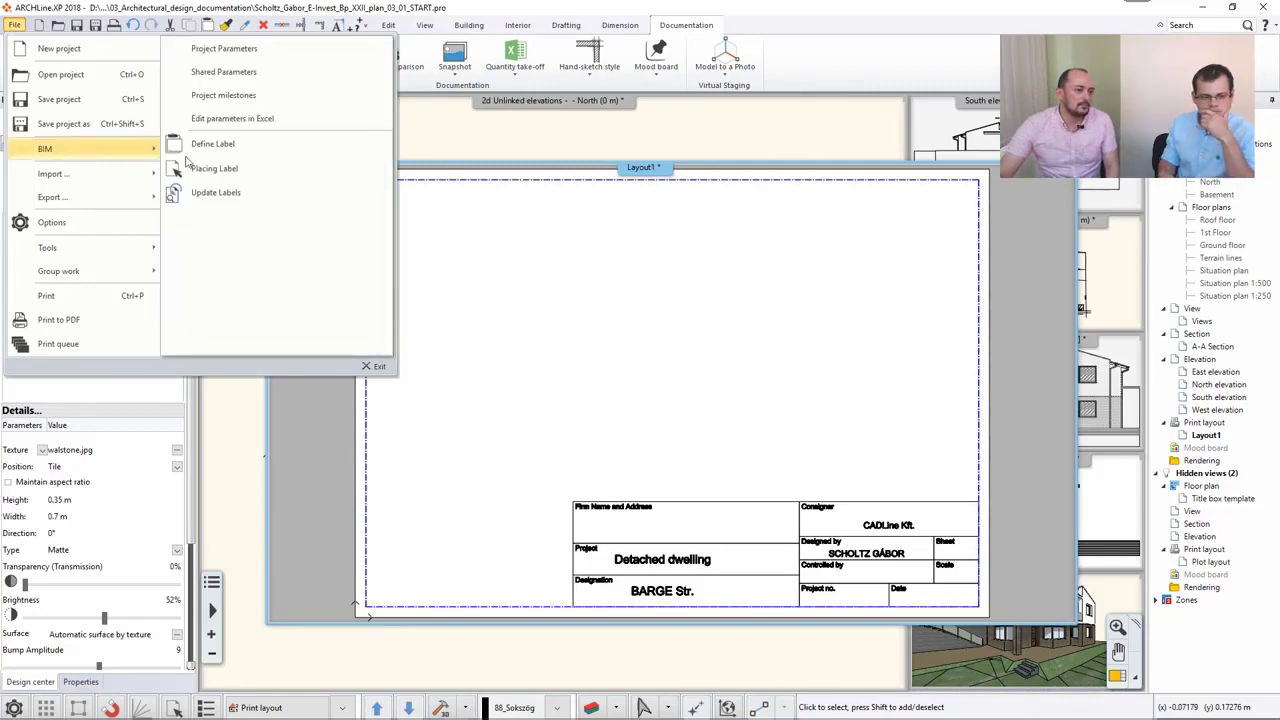
left_click(218, 49)
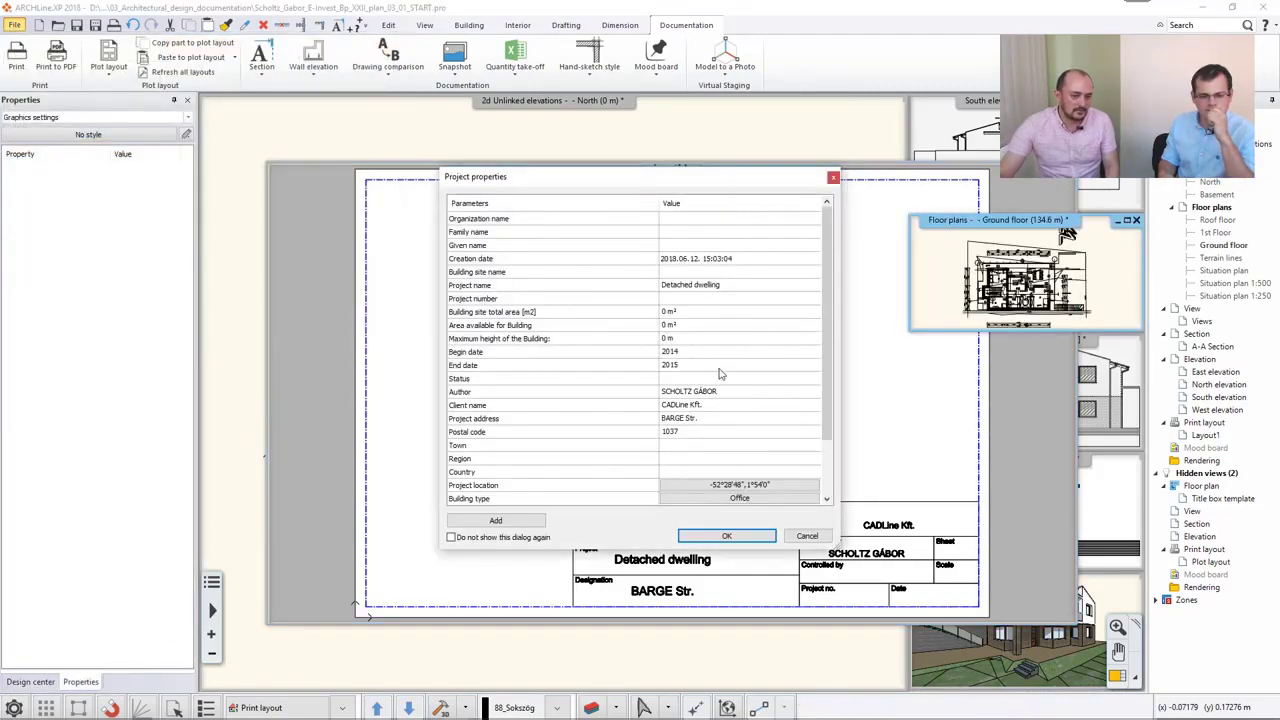
left_click(674, 430)
type("1037")
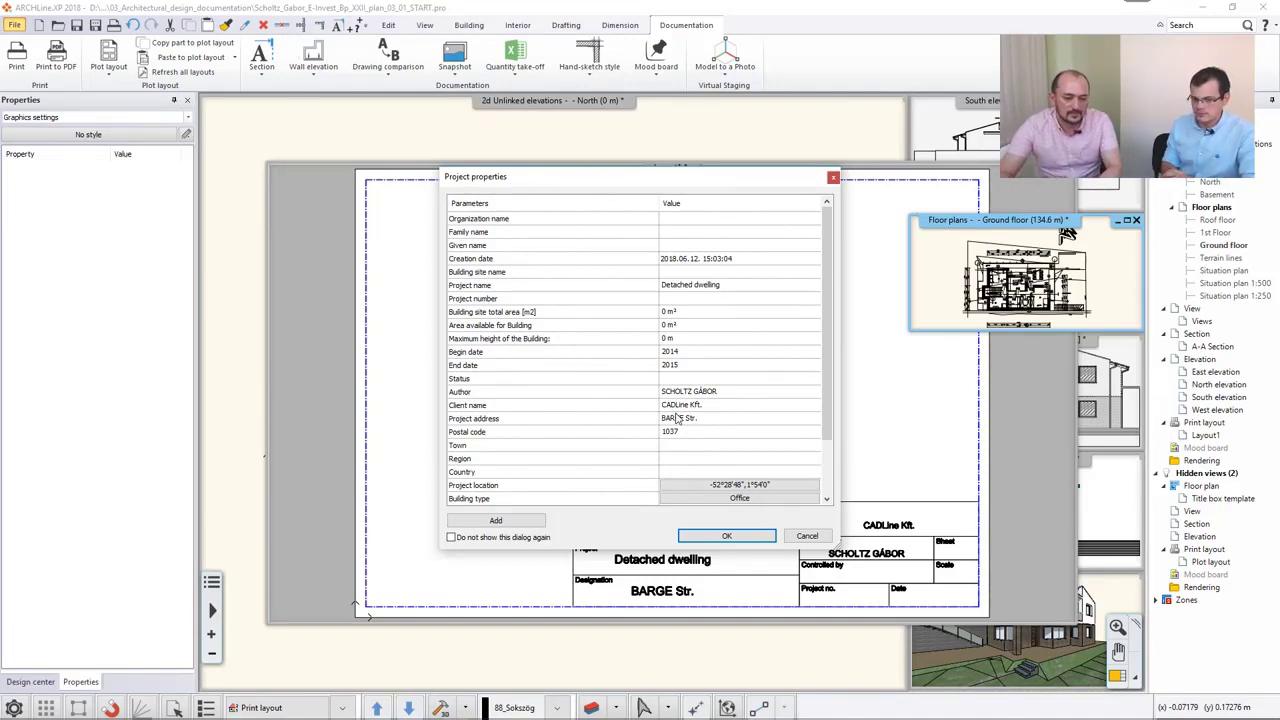
left_click(801, 539)
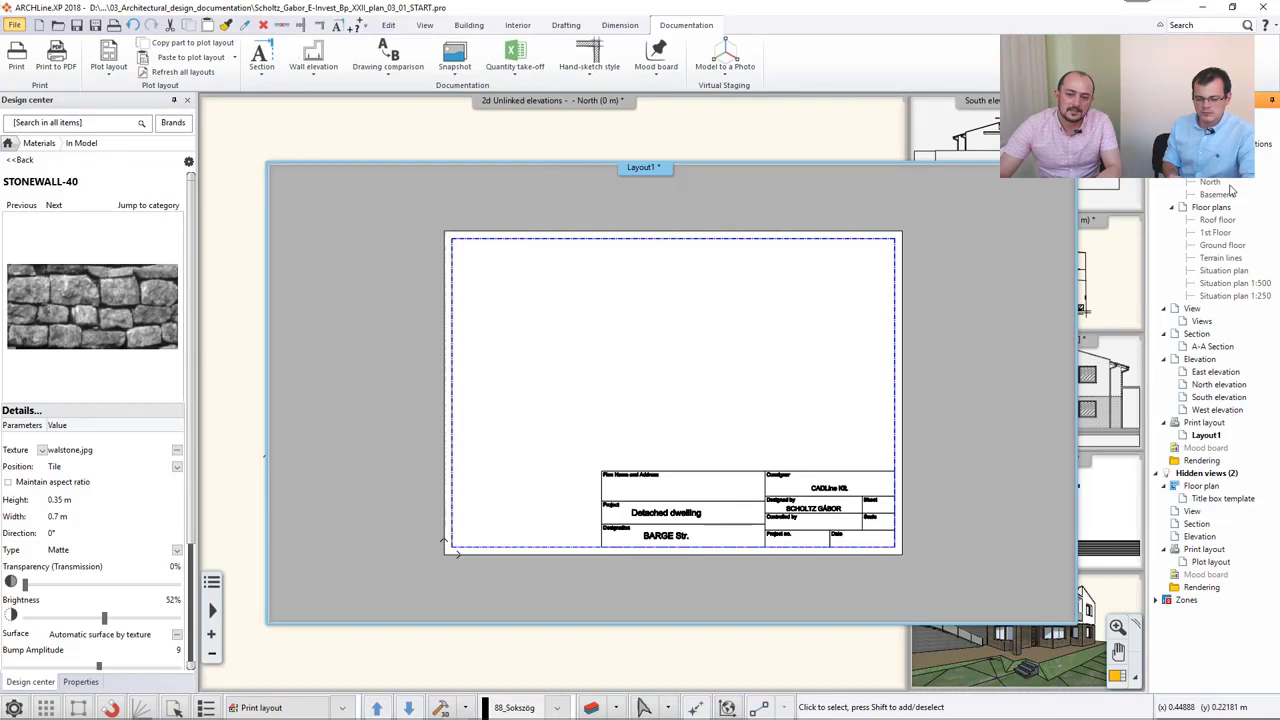
Step: Place the North elevation at 1:100 on Layout1 above the title block
left_click_drag(1218, 220, 628, 377)
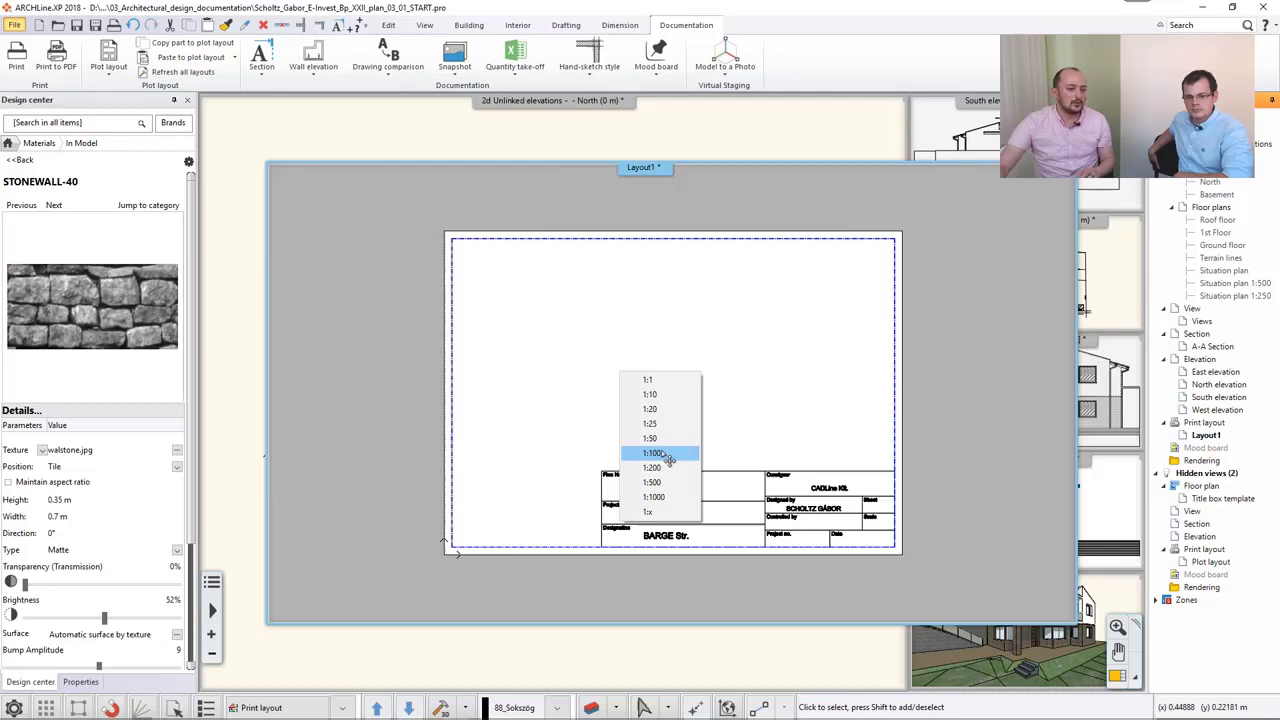
left_click(655, 453)
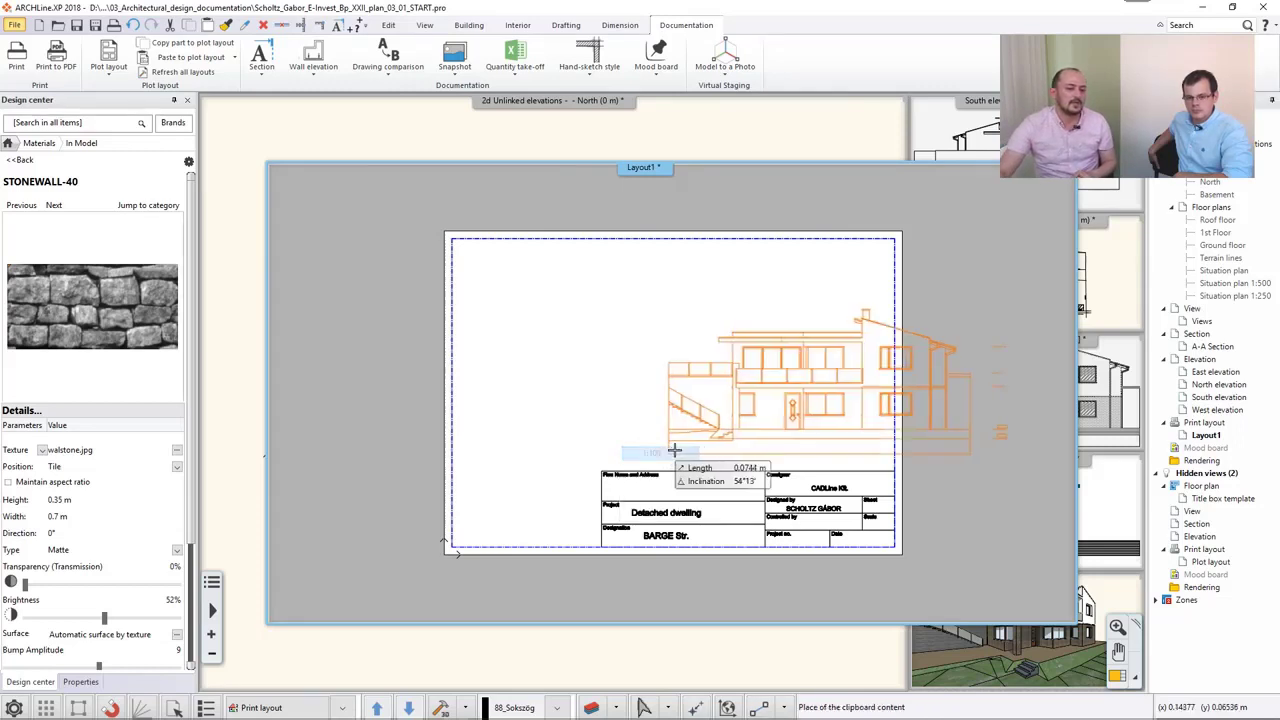
left_click(514, 412)
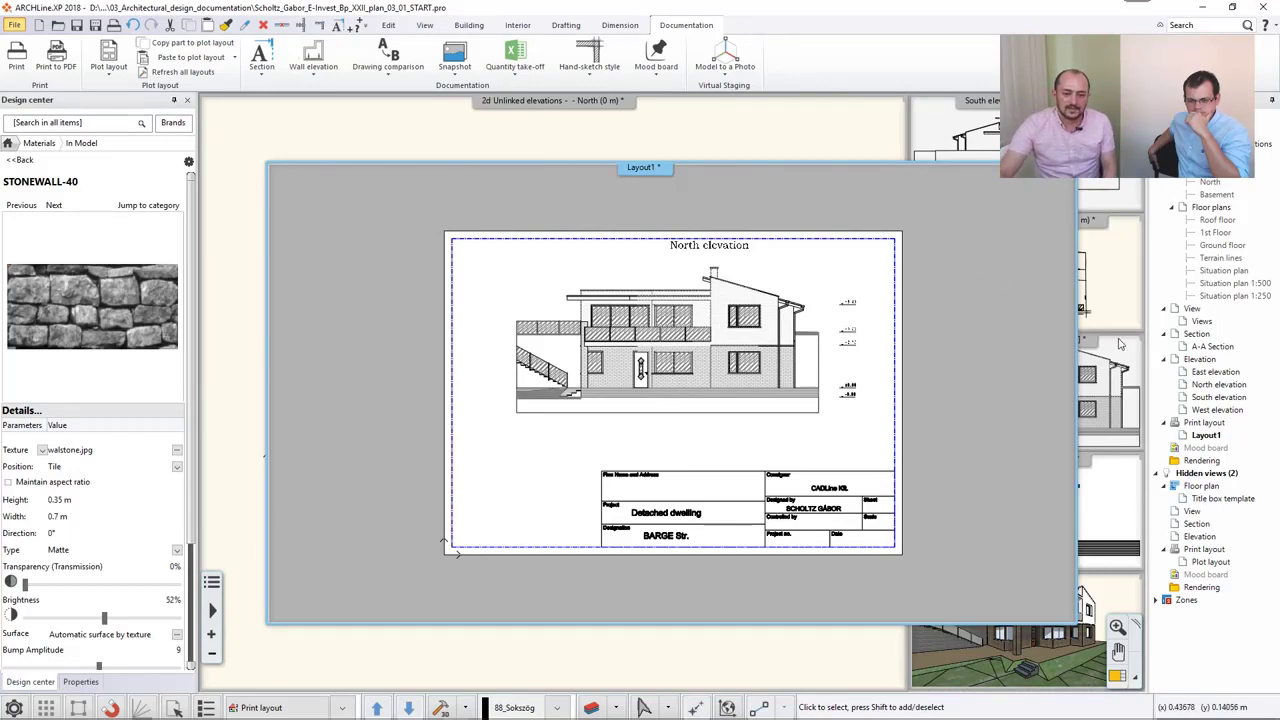
mouse_move(1047, 384)
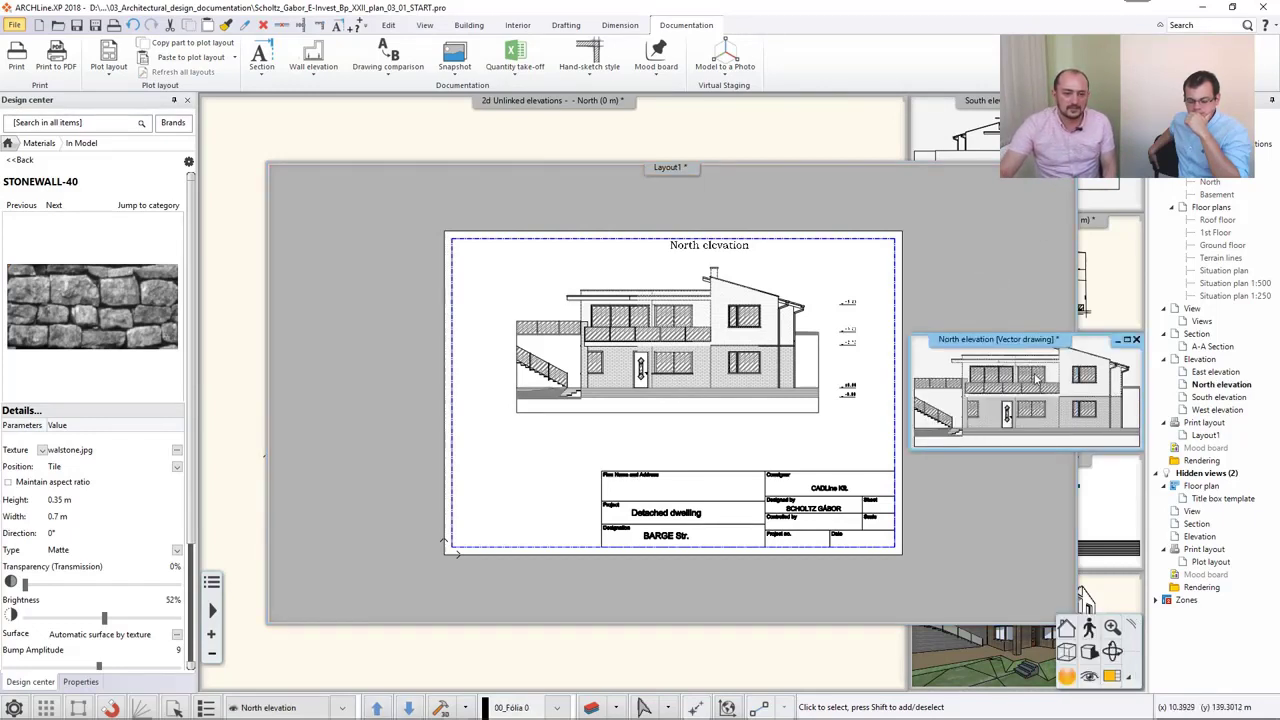
mouse_move(1100, 320)
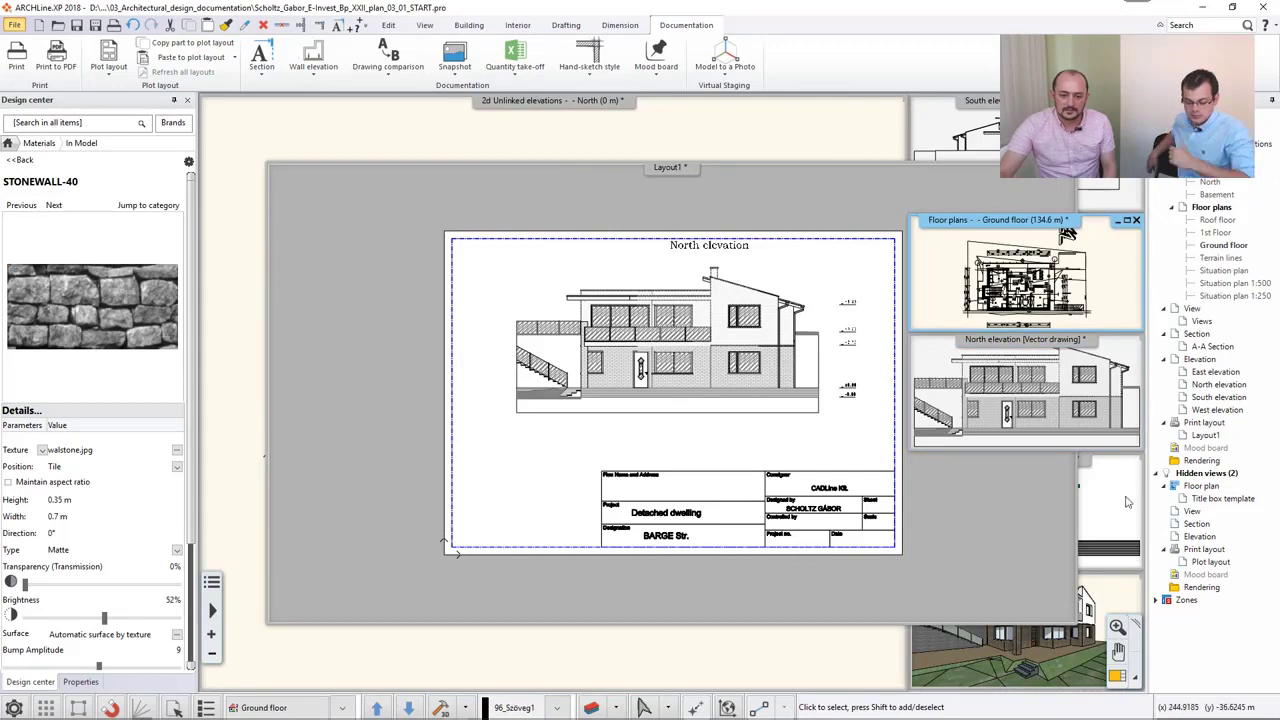
mouse_move(1127, 502)
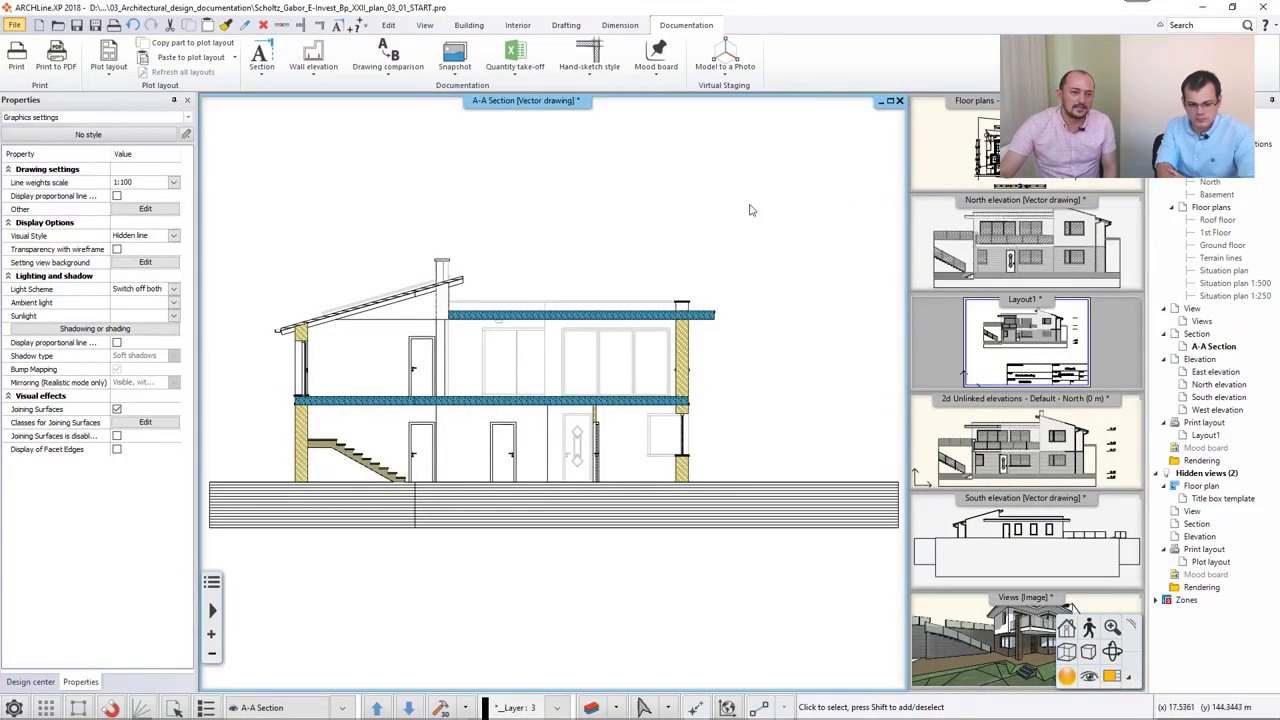
Step: Start a horizontal chained dimension under the North facade from the stair end across the door
mouse_move(1012, 432)
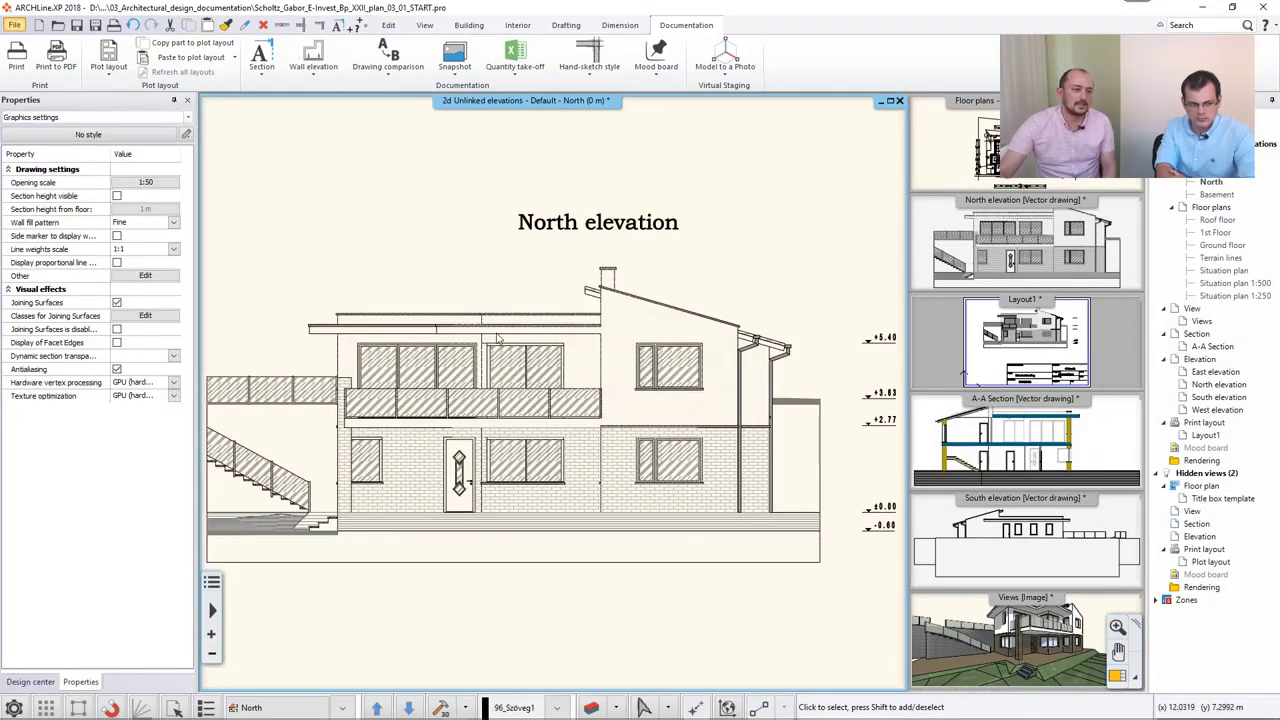
left_click(620, 26)
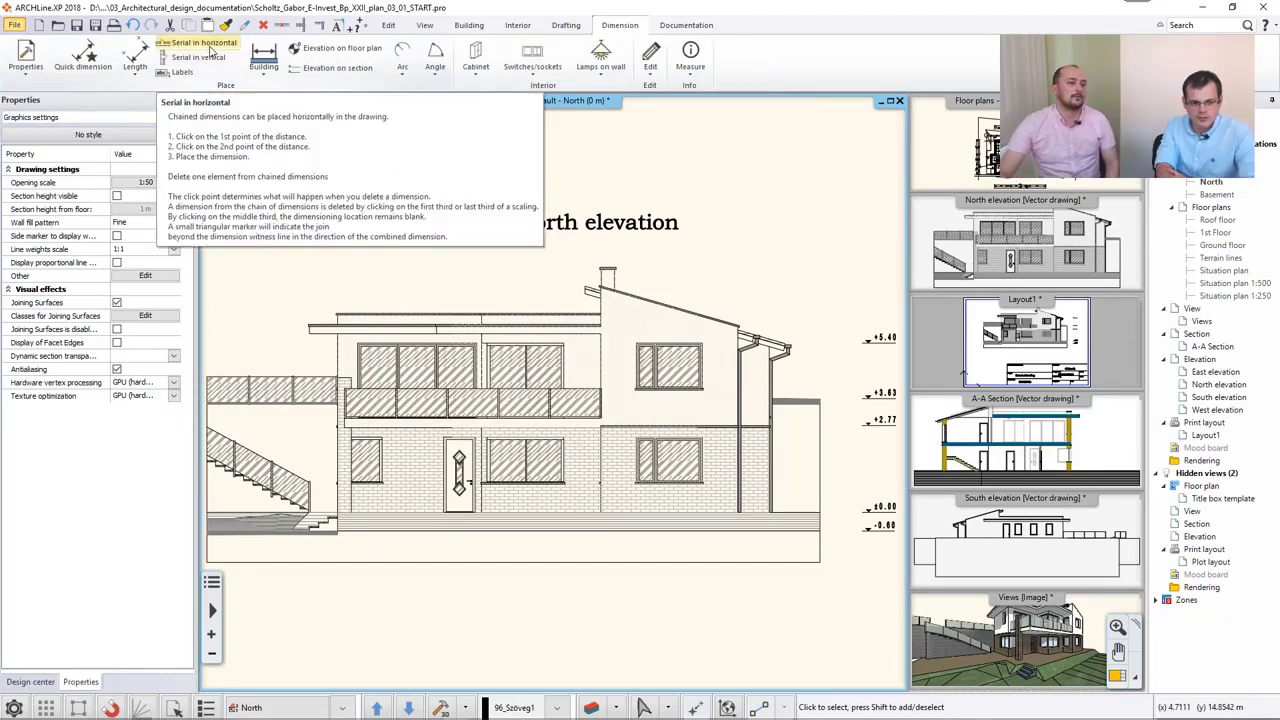
left_click(197, 45)
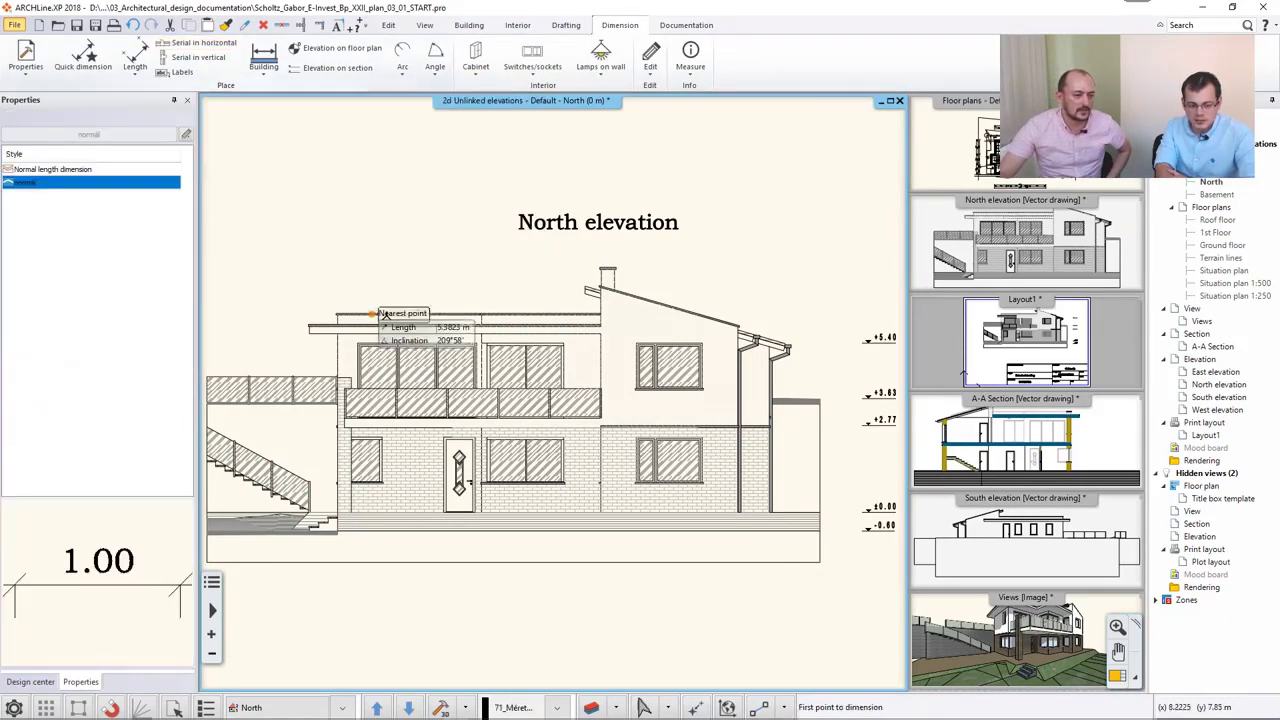
scroll(430, 460, "up", 4)
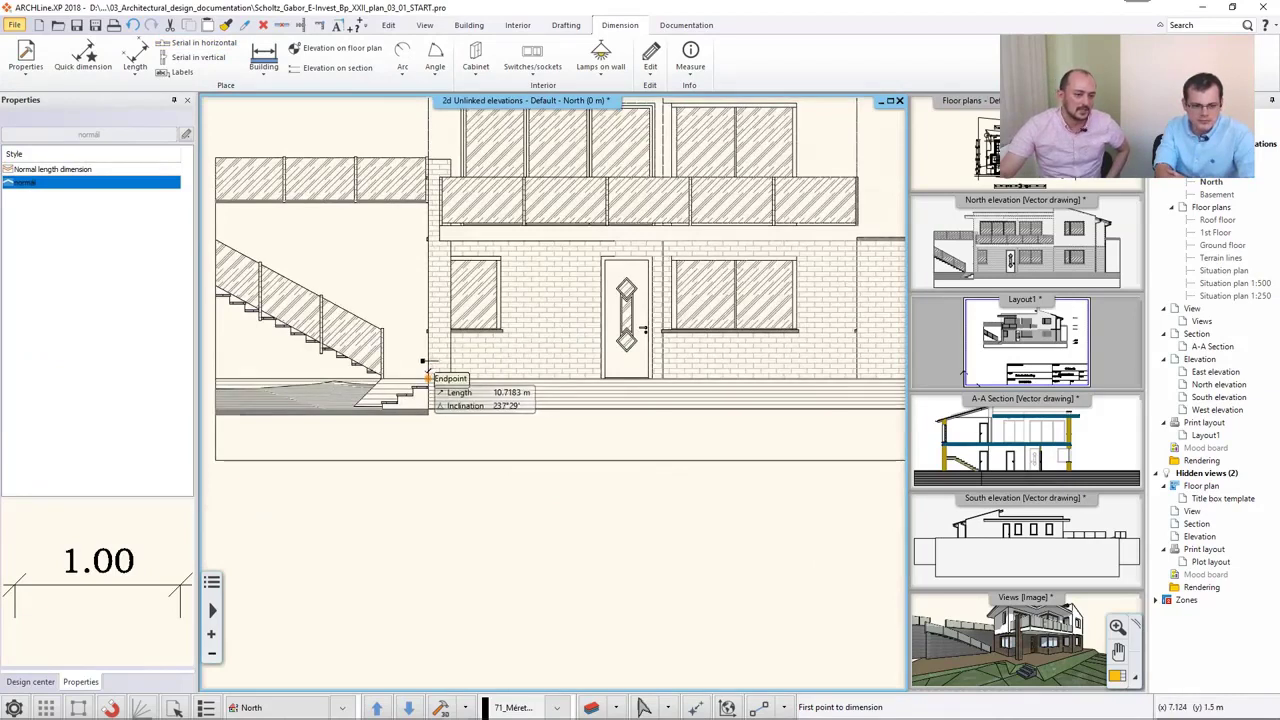
left_click(427, 379)
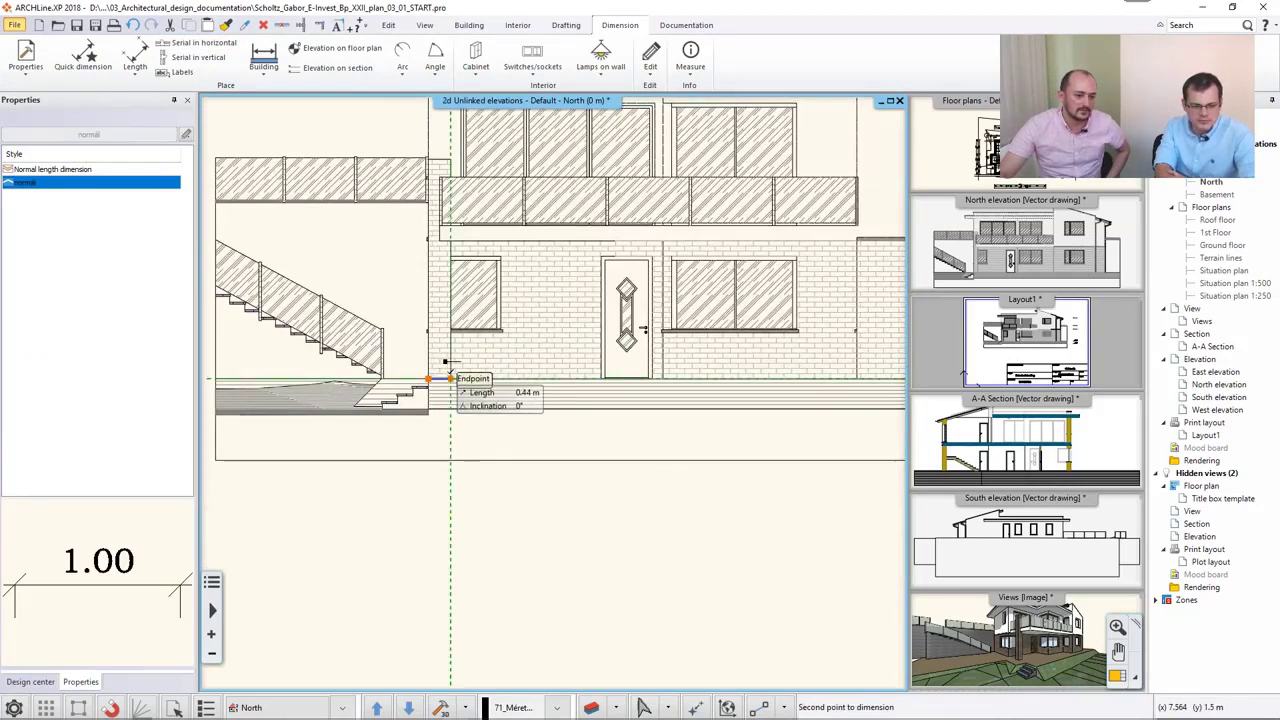
left_click(442, 490)
left_click(600, 378)
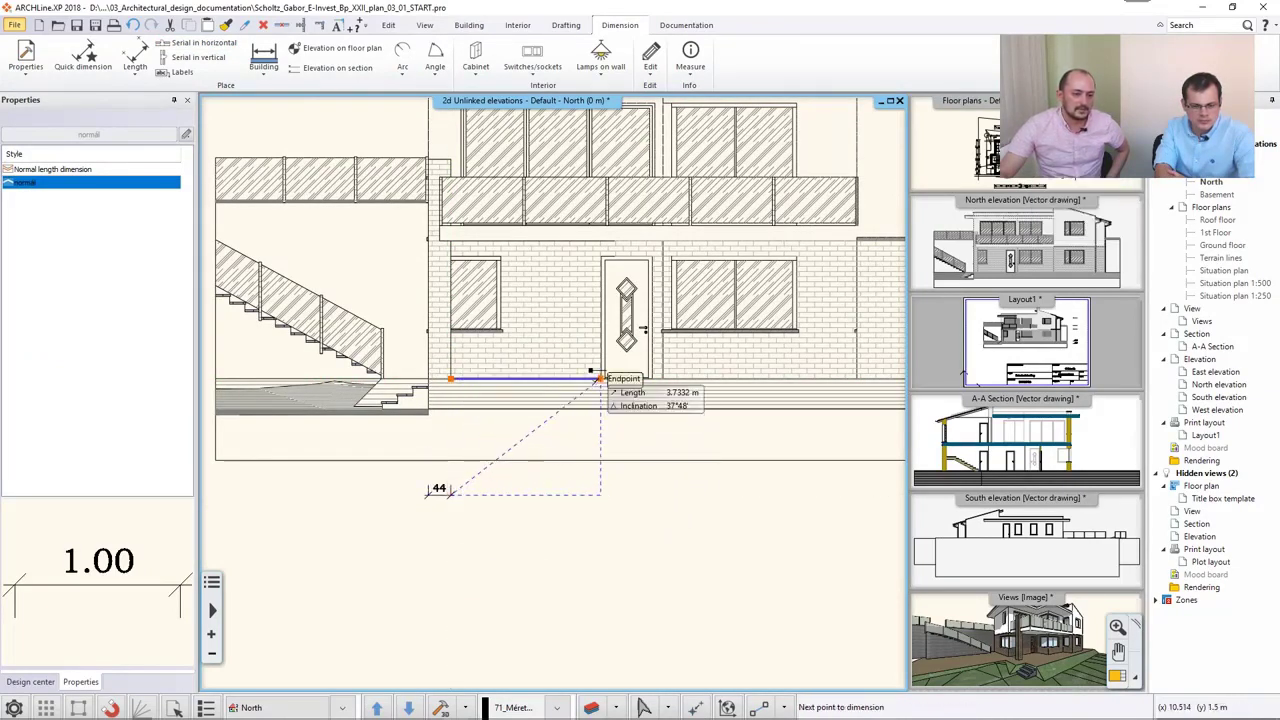
left_click(662, 378)
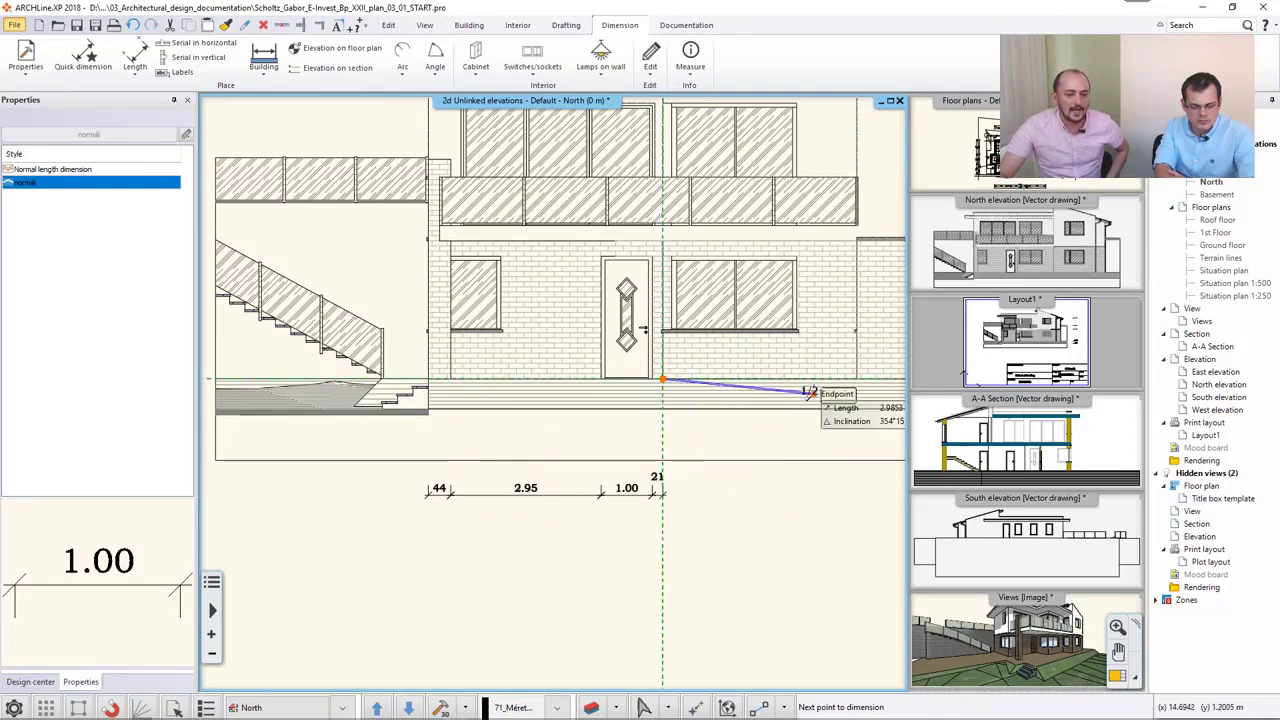
Step: Extend the chain past the wall corner to the final 1.00 segment and finish dimensioning
middle_click_drag(810, 392, 622, 376)
left_click(801, 378)
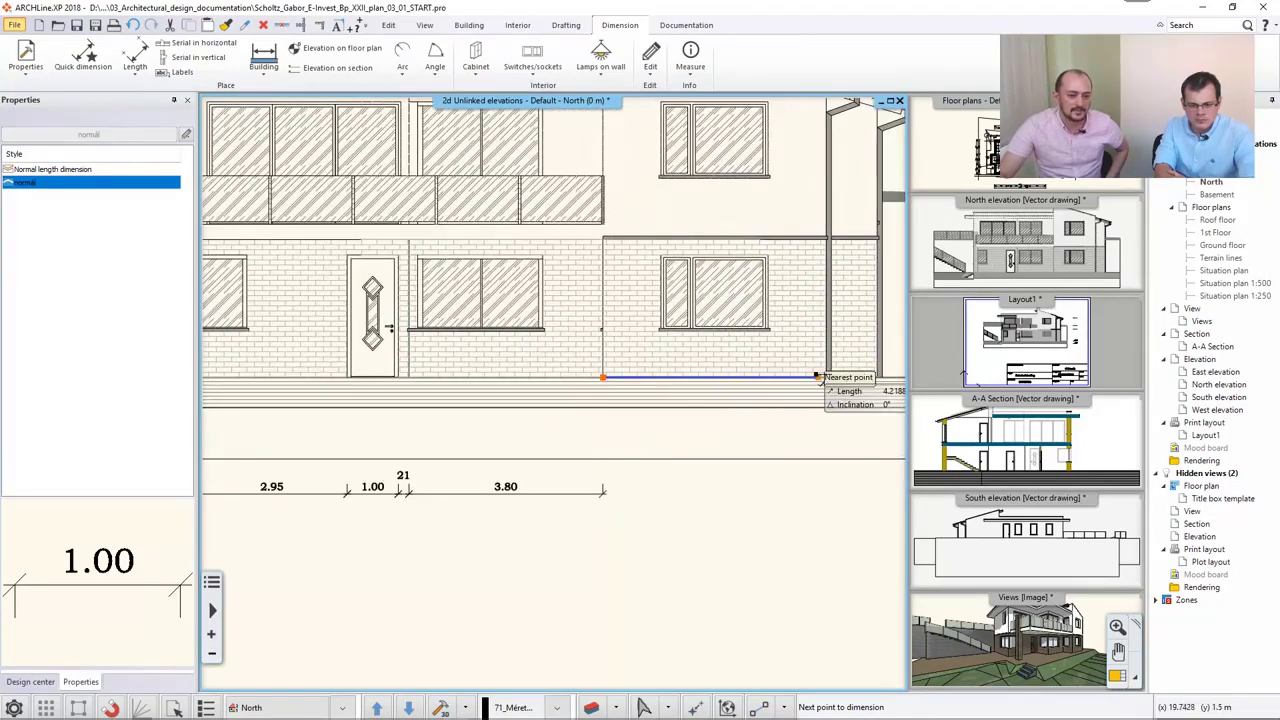
left_click(826, 378)
left_click(877, 378)
right_click(852, 458)
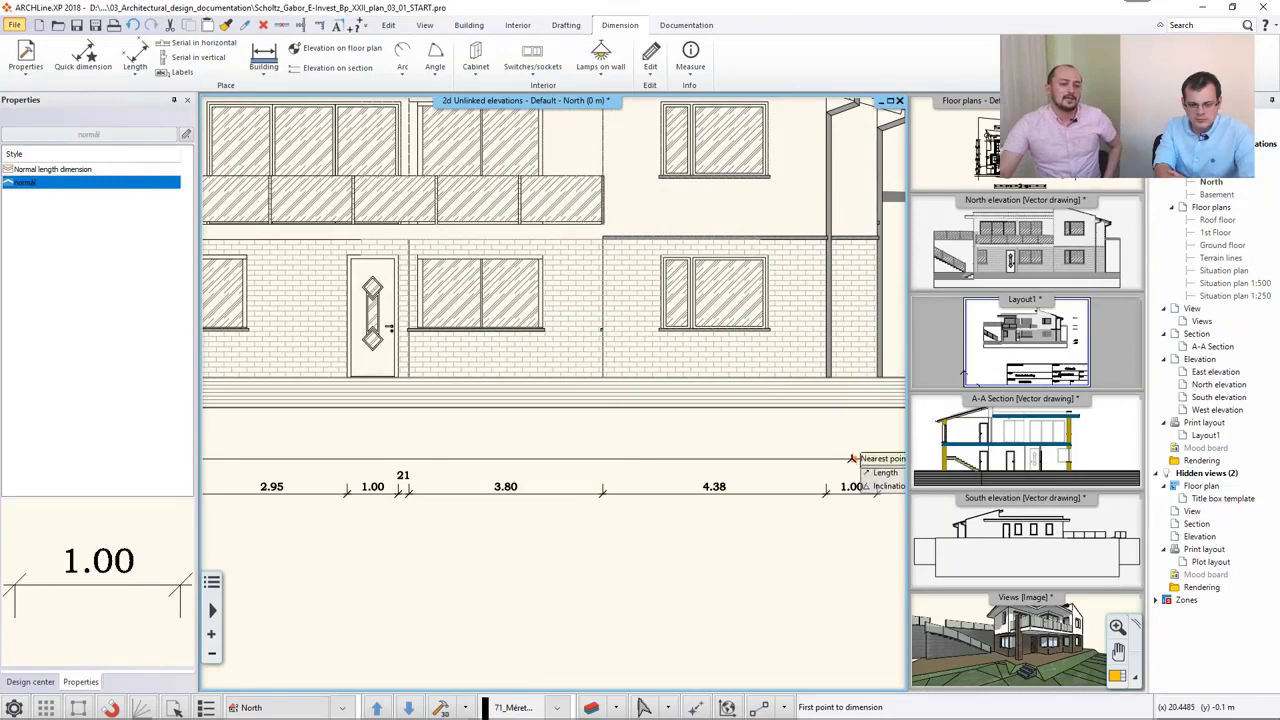
key("Escape")
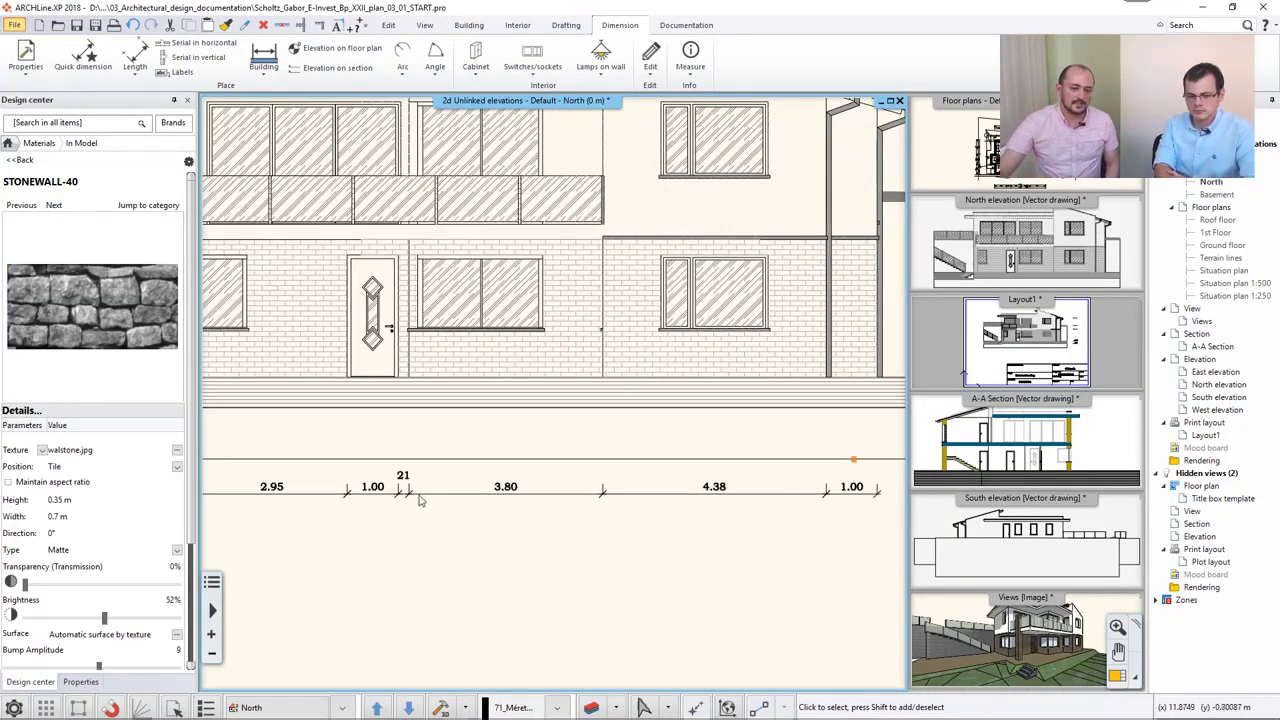
scroll(420, 500, "down", 1)
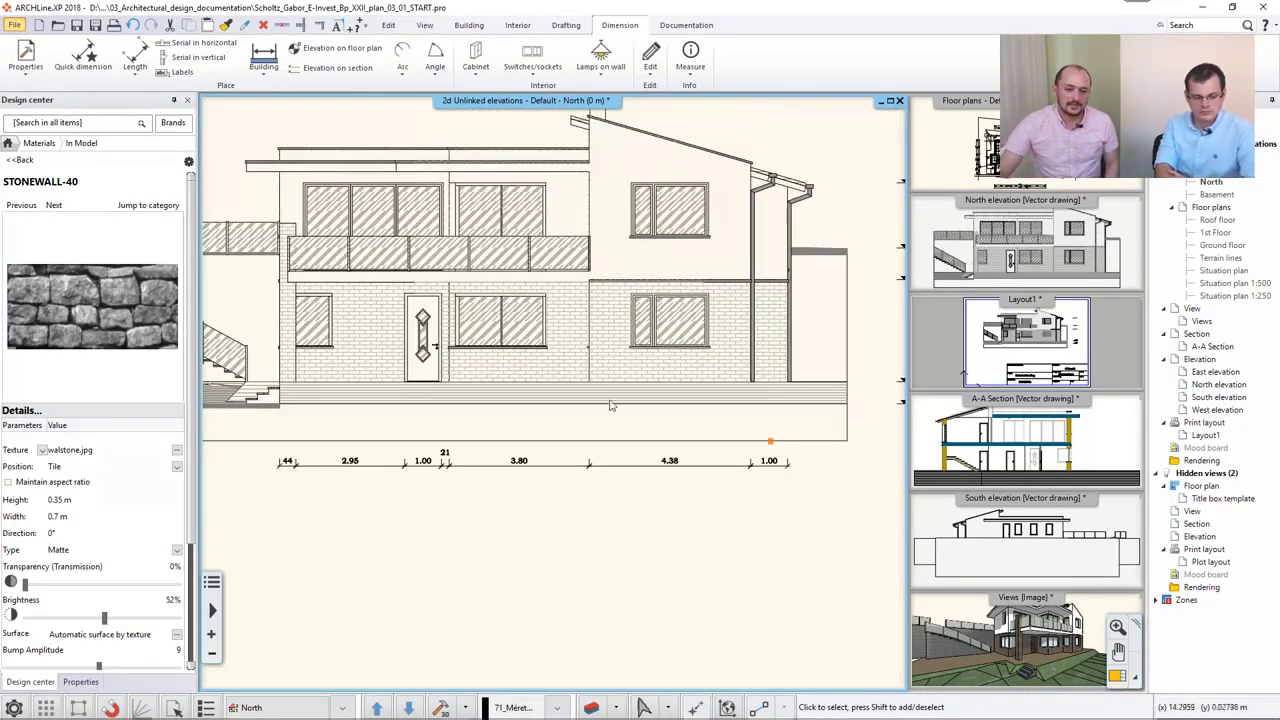
Step: Refresh the North elevation on Layout1 to pull in the new dimension chain
left_click(1048, 362)
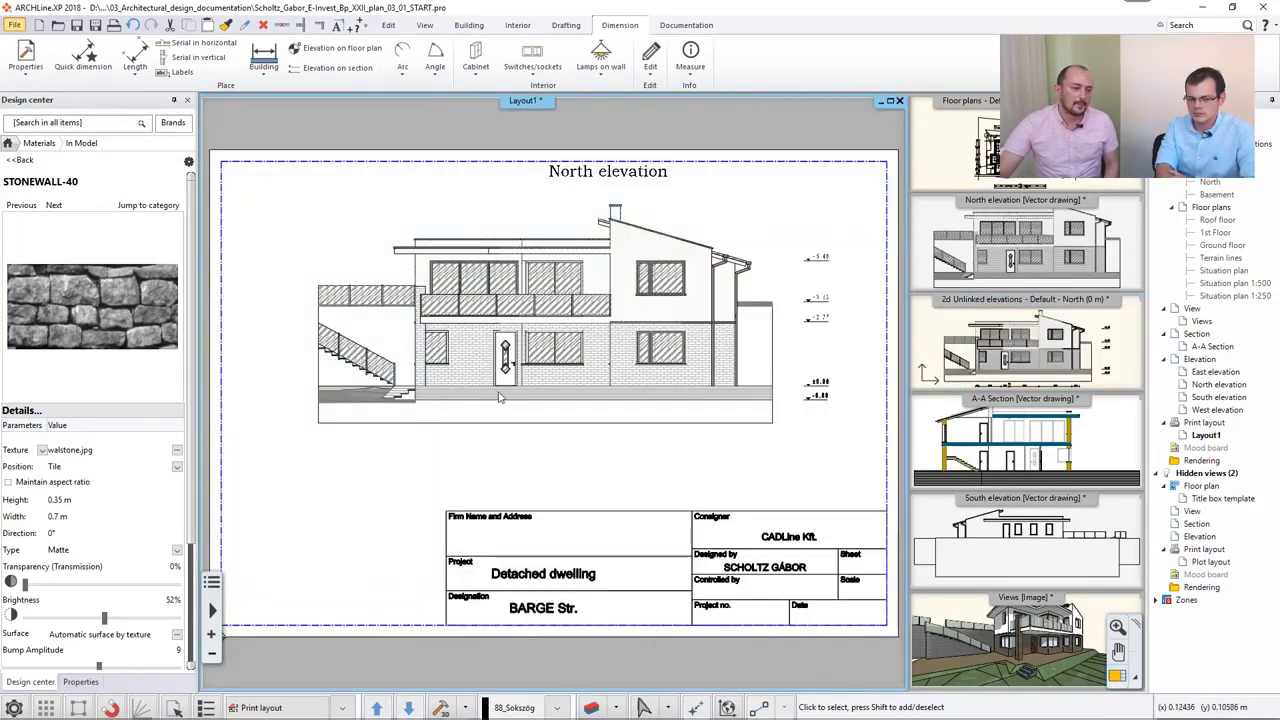
left_click(491, 340)
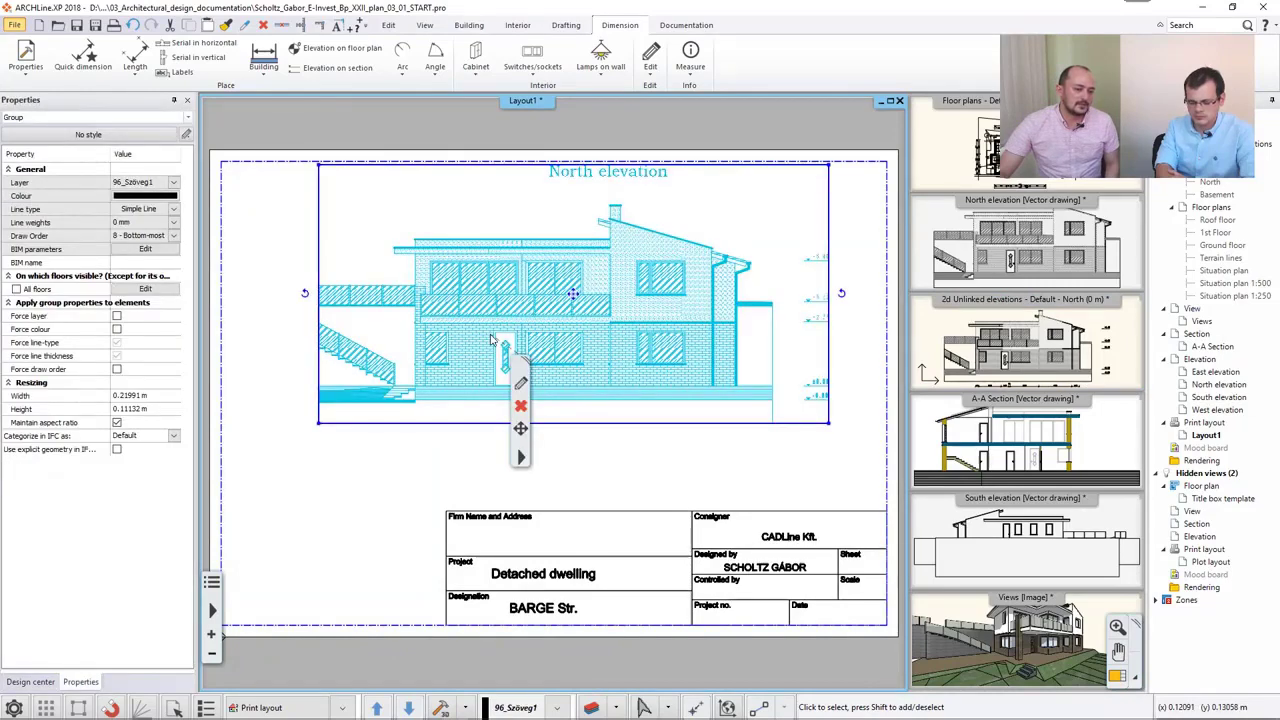
right_click(532, 449)
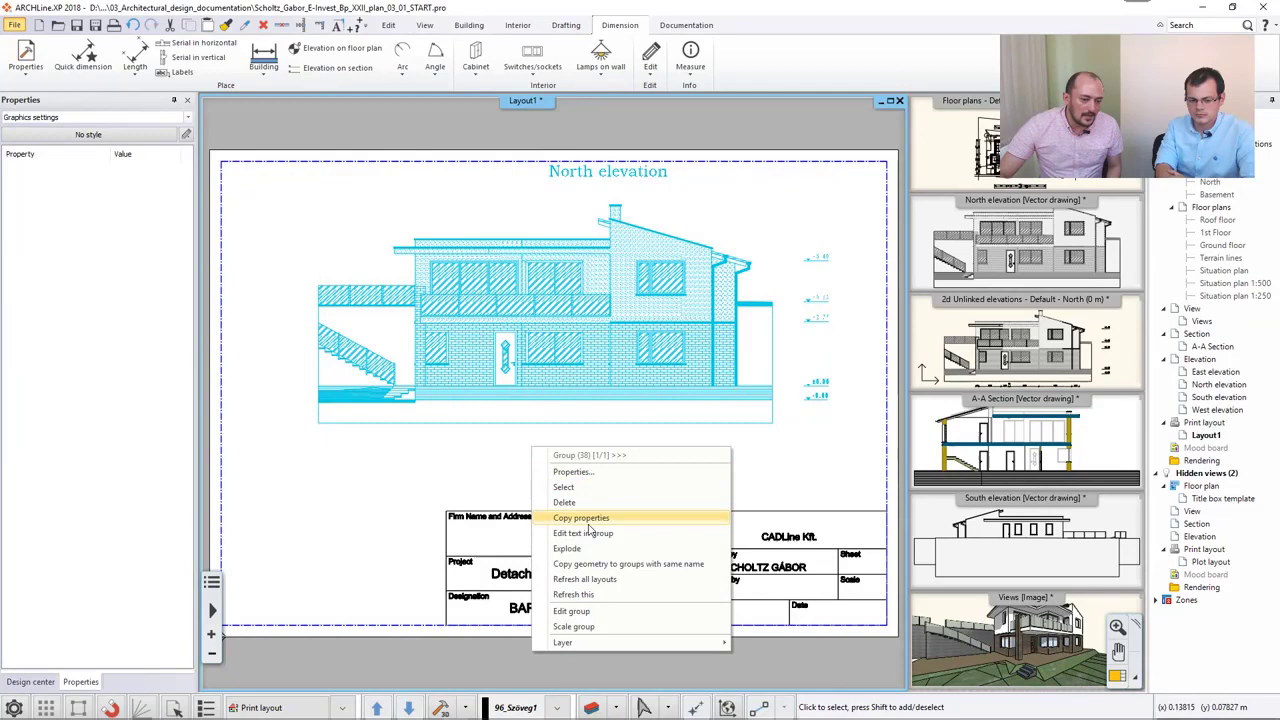
left_click(590, 595)
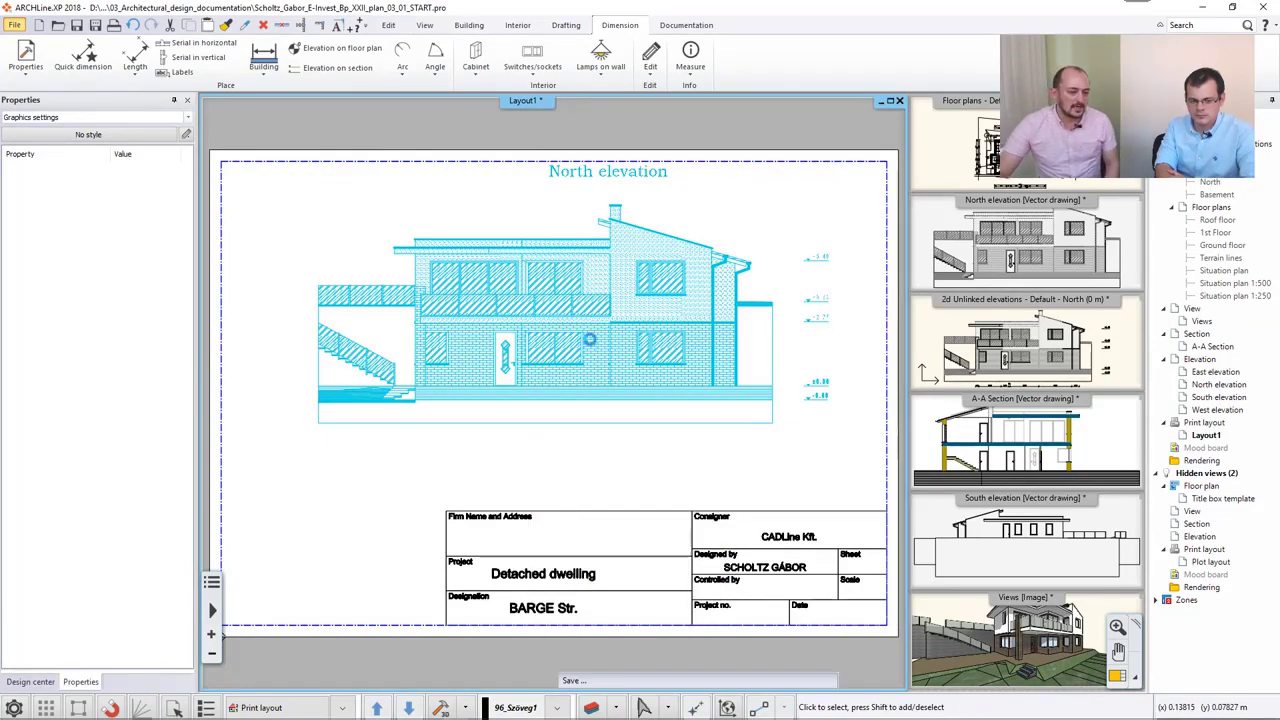
Step: Extend the frame's bottom edge to show the dimensions and crop the right-side level markers
left_click(647, 333)
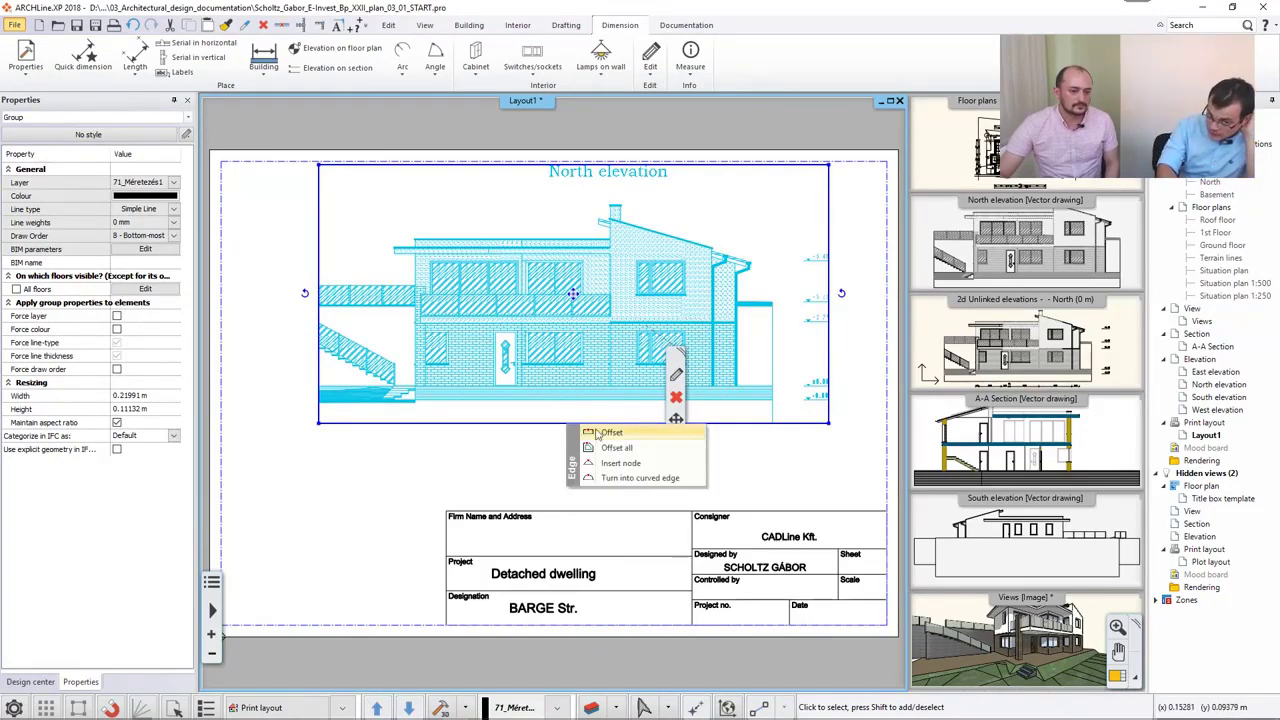
left_click(597, 432)
left_click(585, 455)
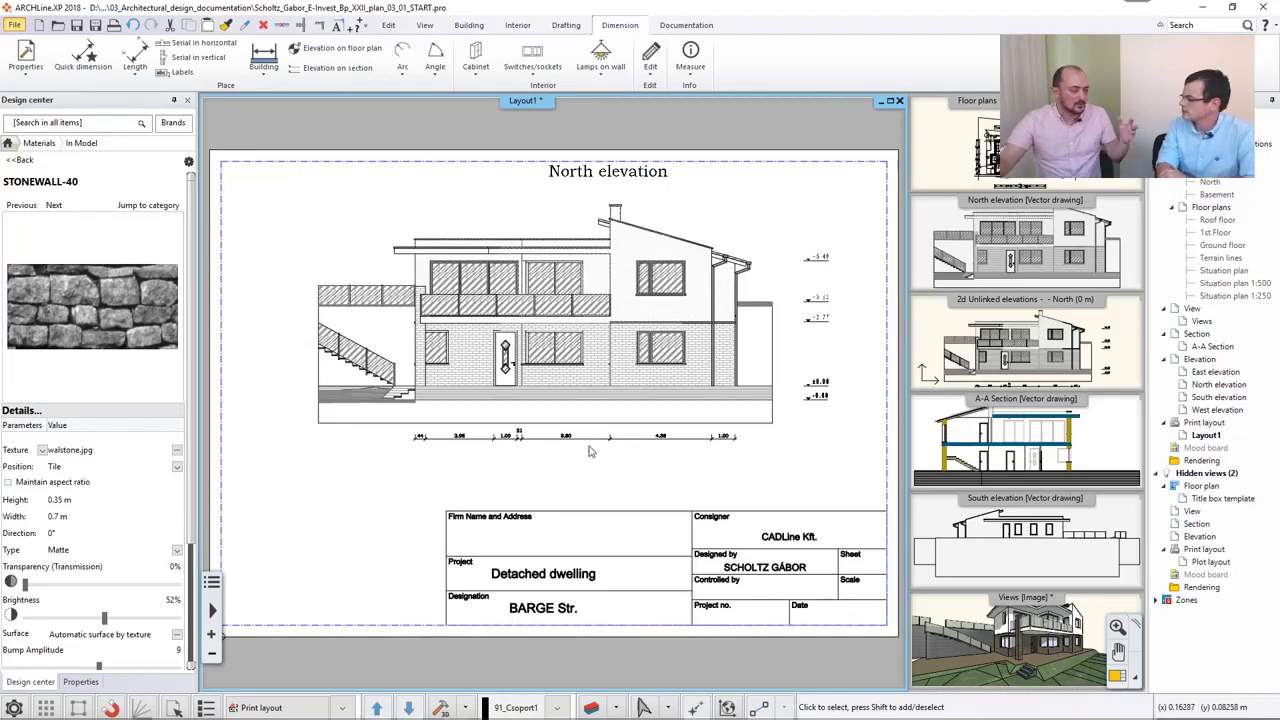
left_click(545, 330)
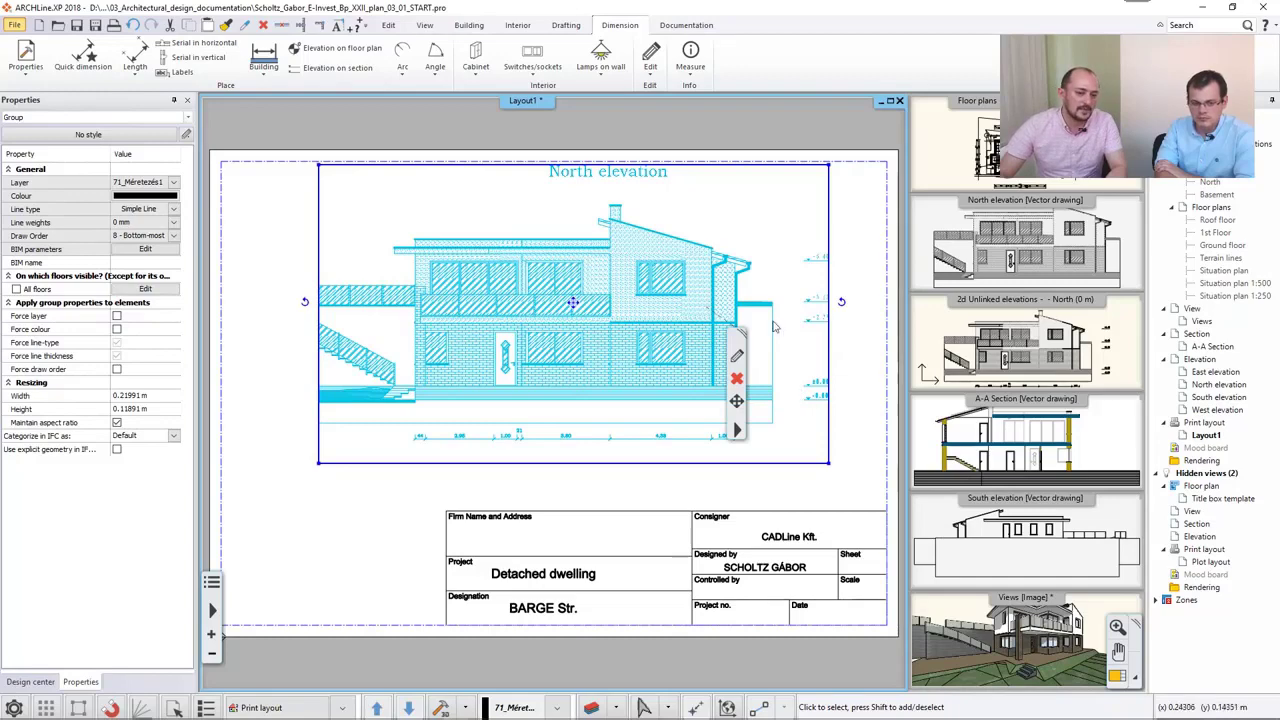
left_click(833, 288)
left_click(848, 292)
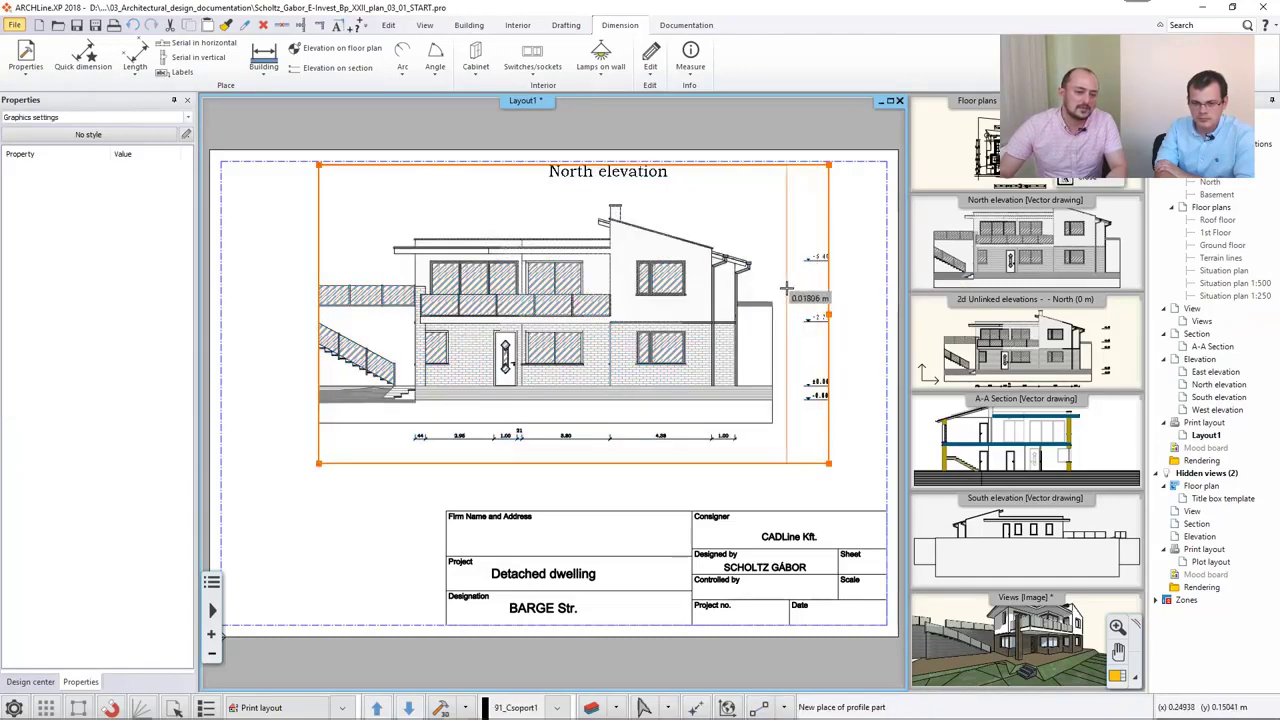
left_click(787, 290)
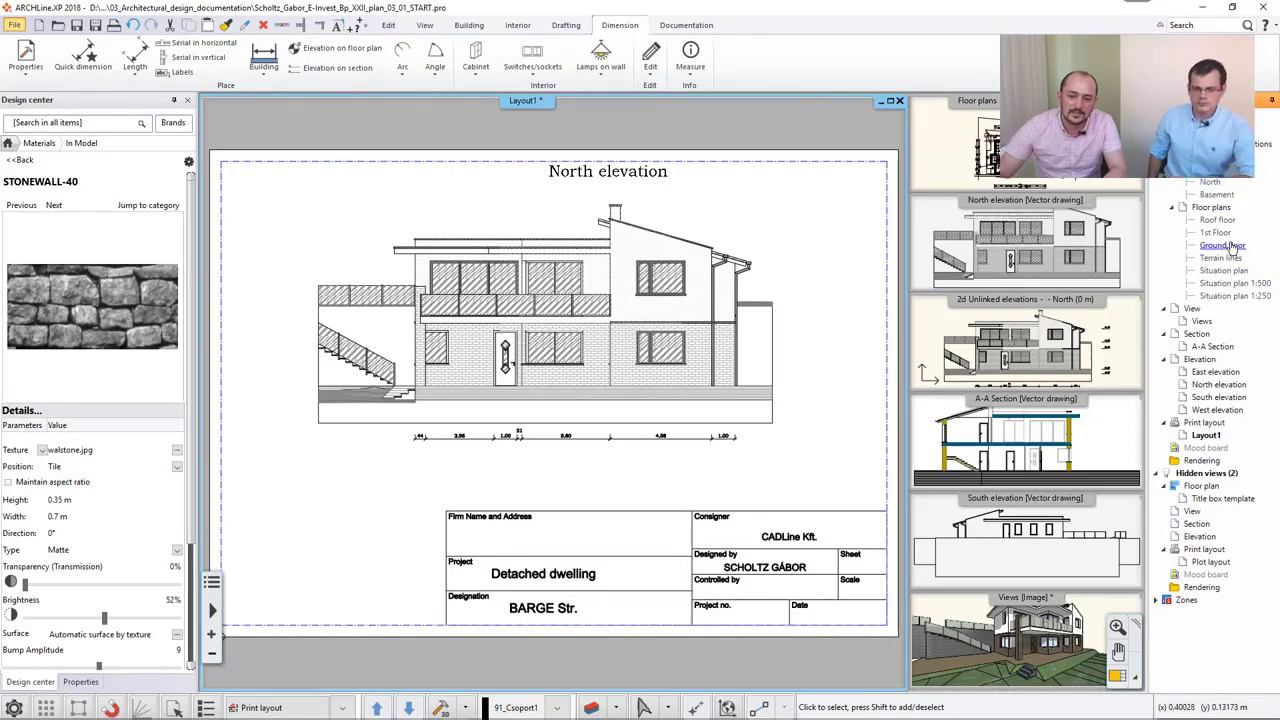
Step: Paste the copied floor plan at 1:50 beside the sheet, replacing a cancelled 1:500 paste
right_click(305, 511)
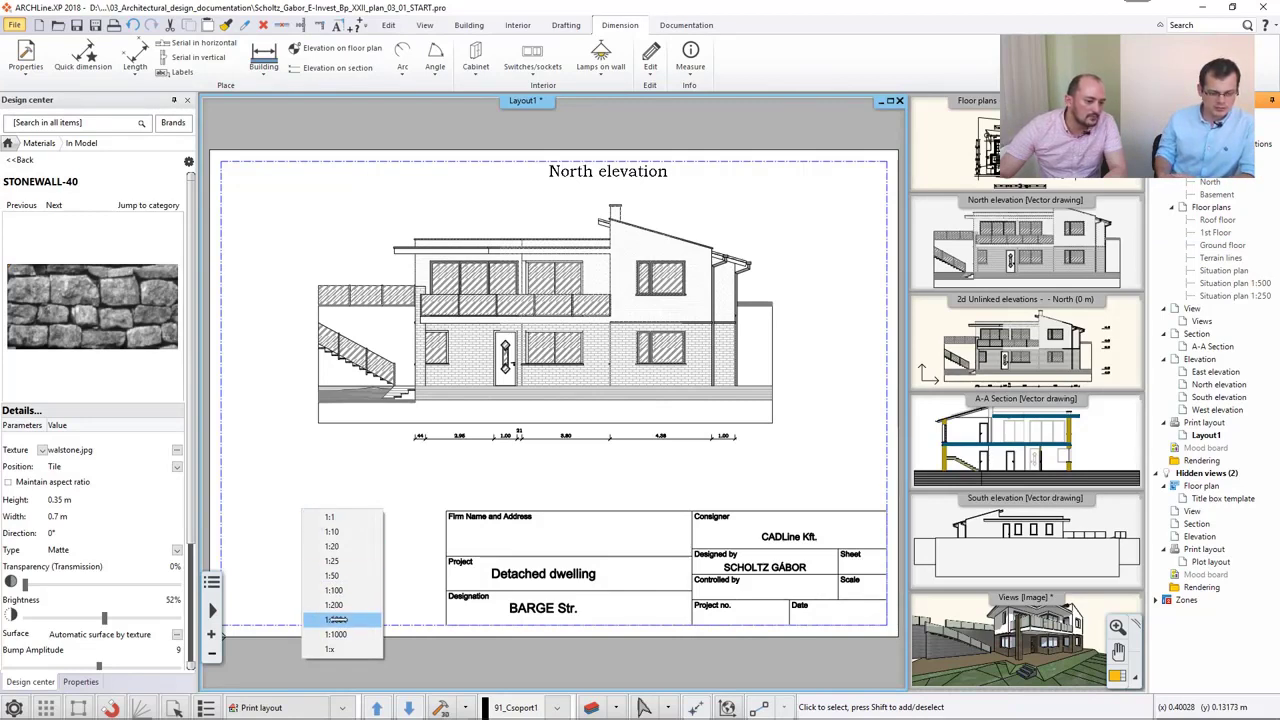
left_click(336, 620)
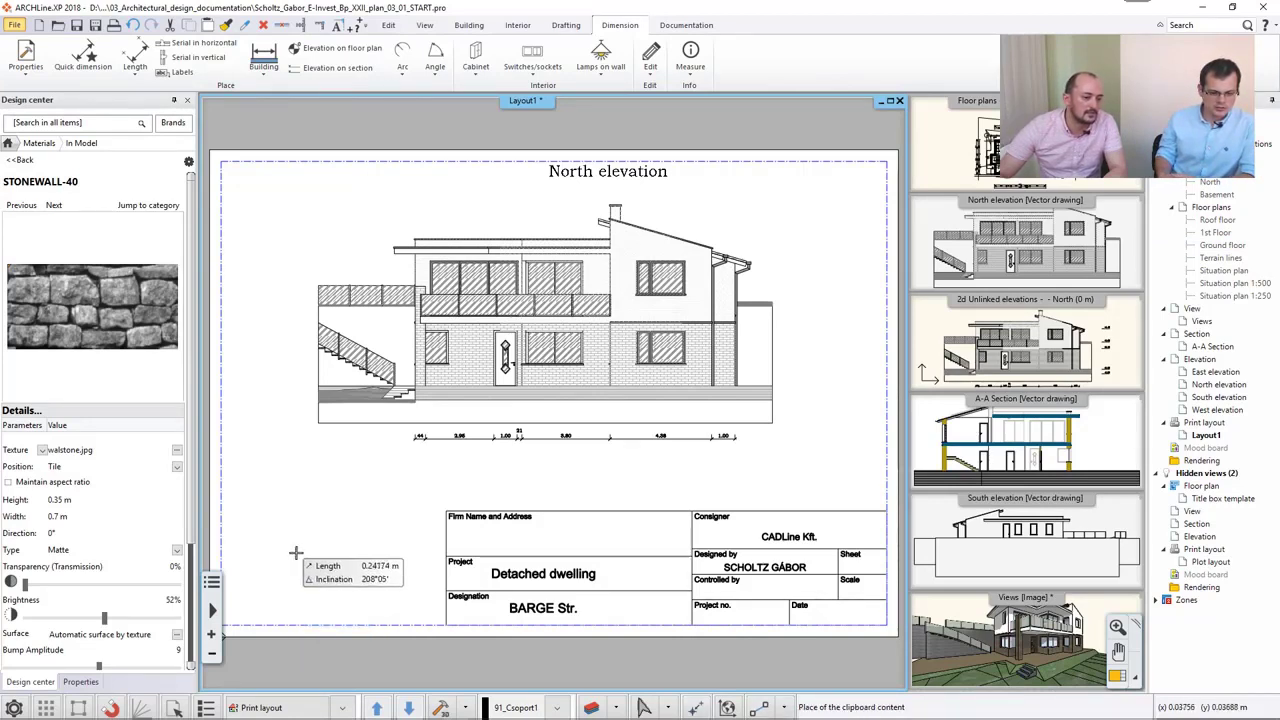
key("Escape")
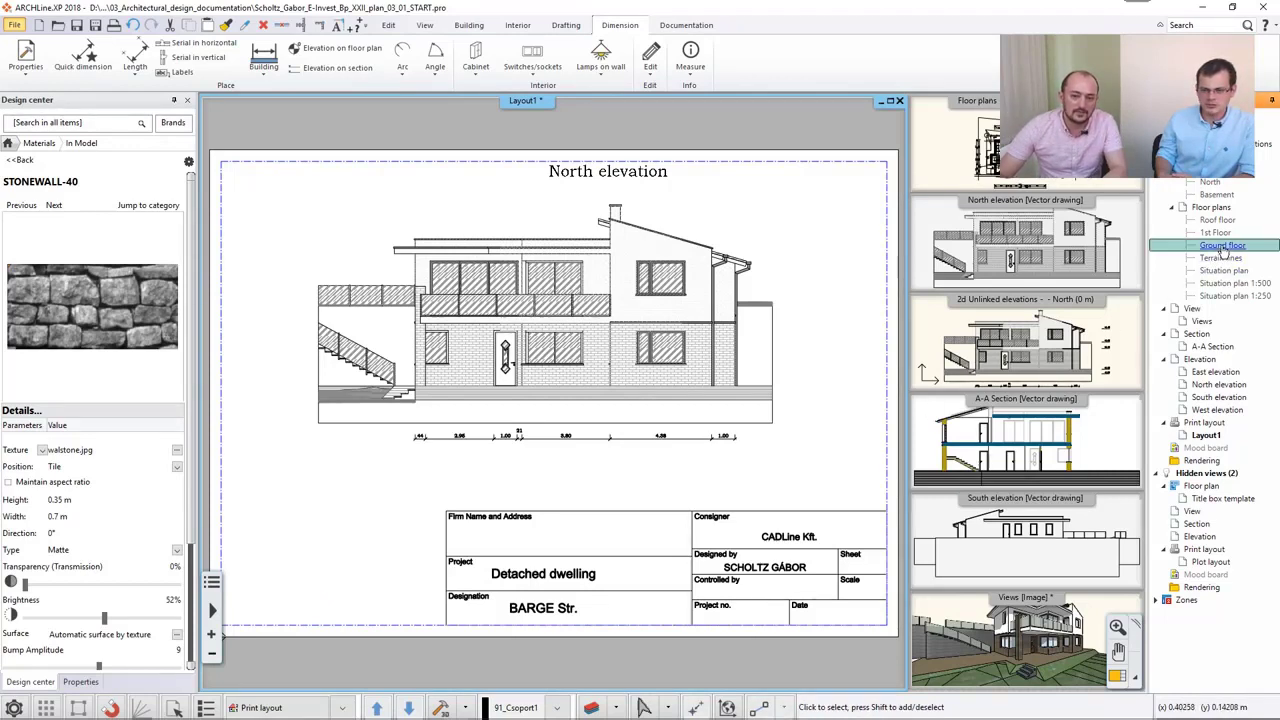
key("ctrl+v")
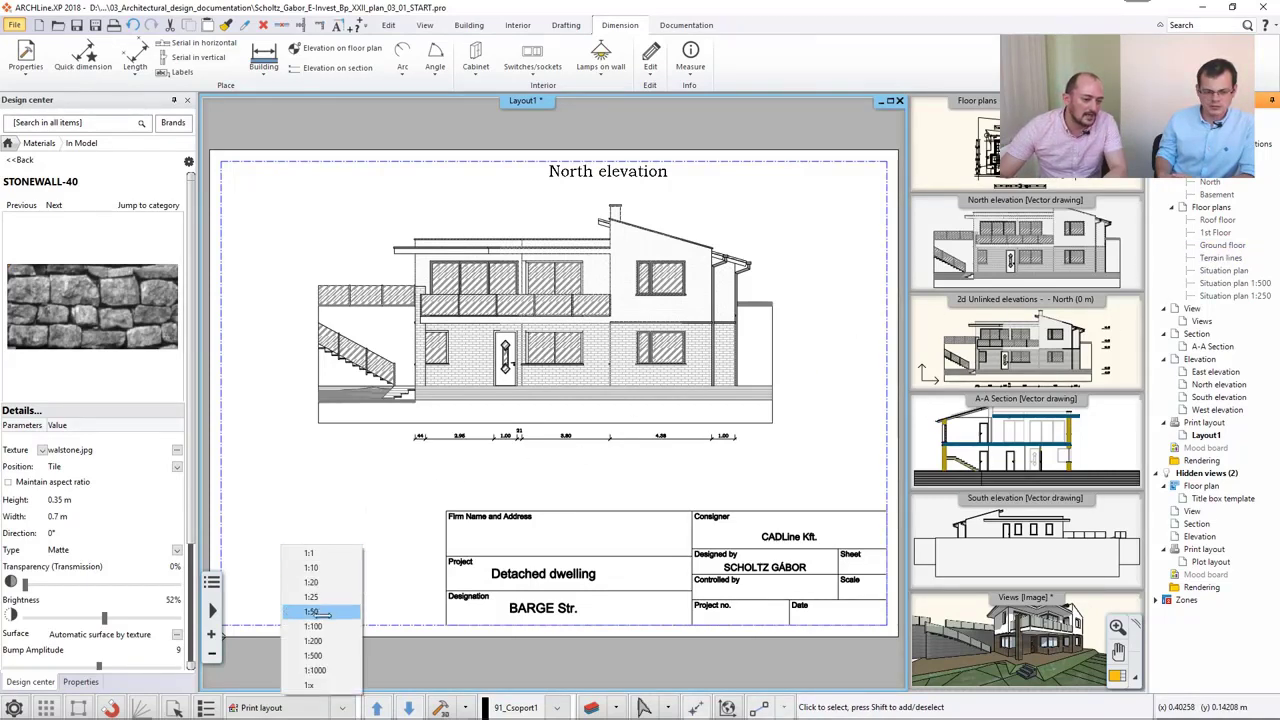
left_click(326, 637)
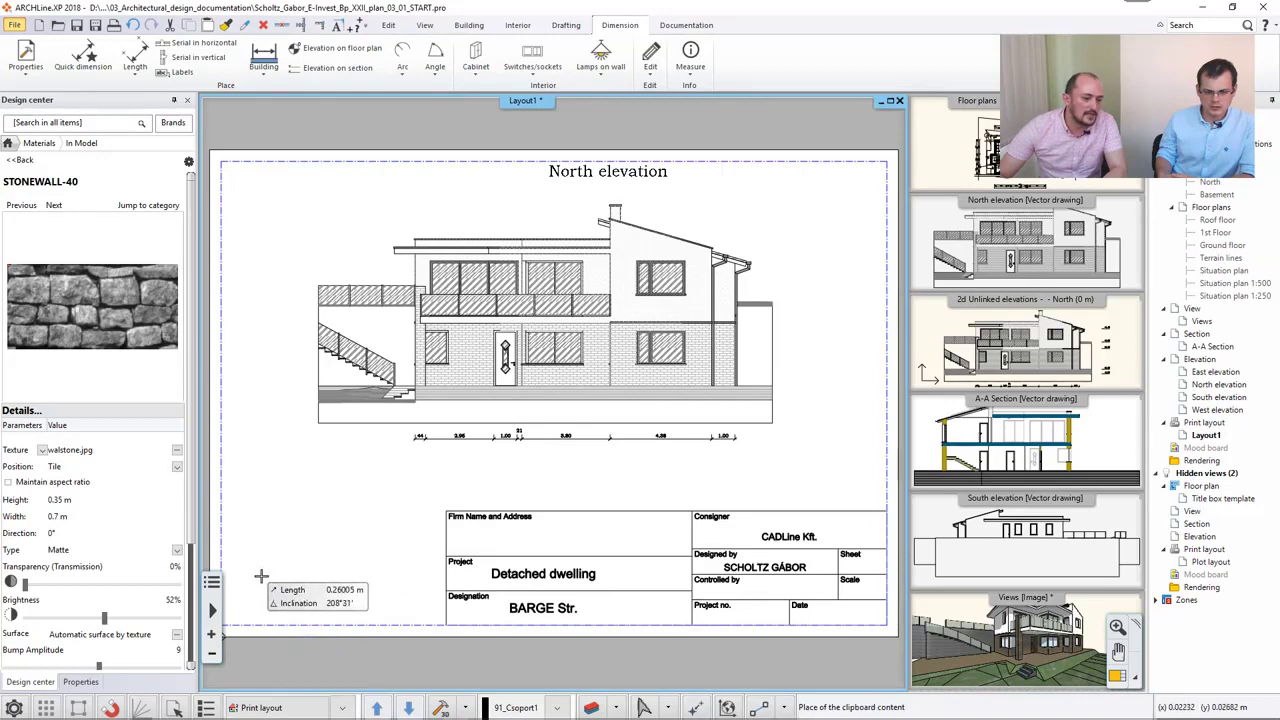
scroll(286, 551, "down", 3)
left_click(386, 486)
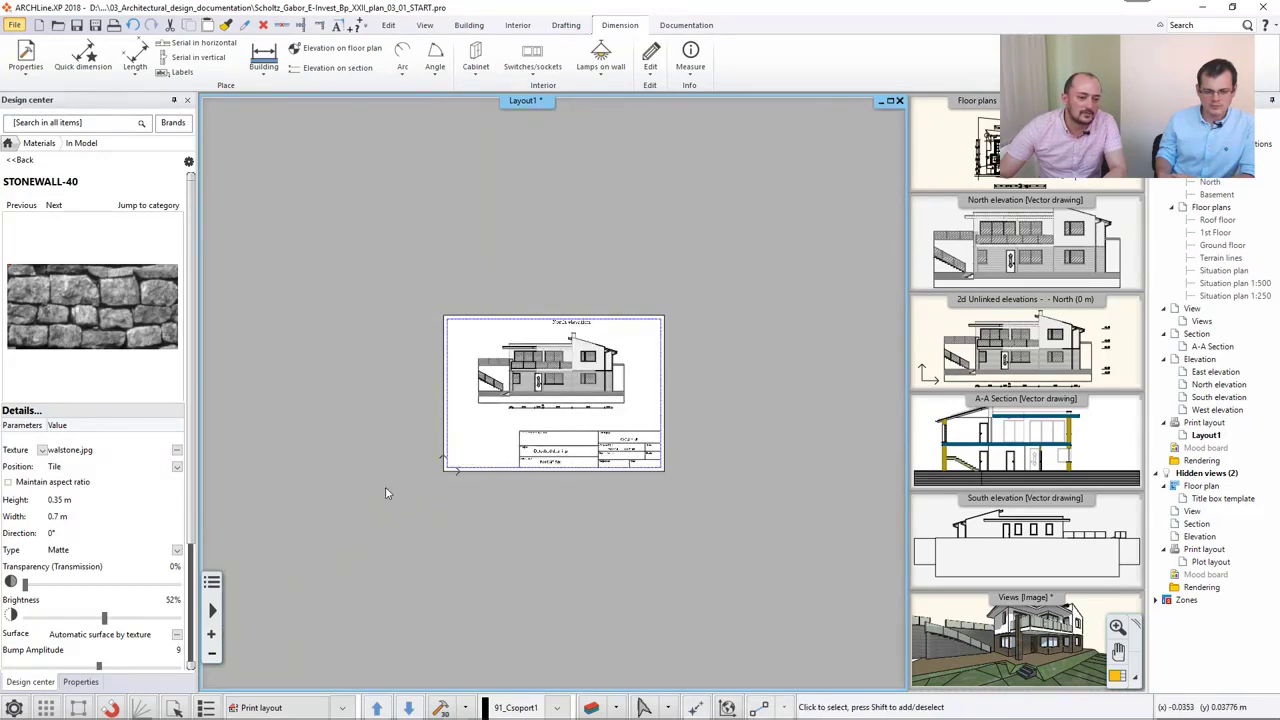
scroll(419, 453, "down", 2)
scroll(716, 408, "down", 2)
scroll(620, 390, "up", 4)
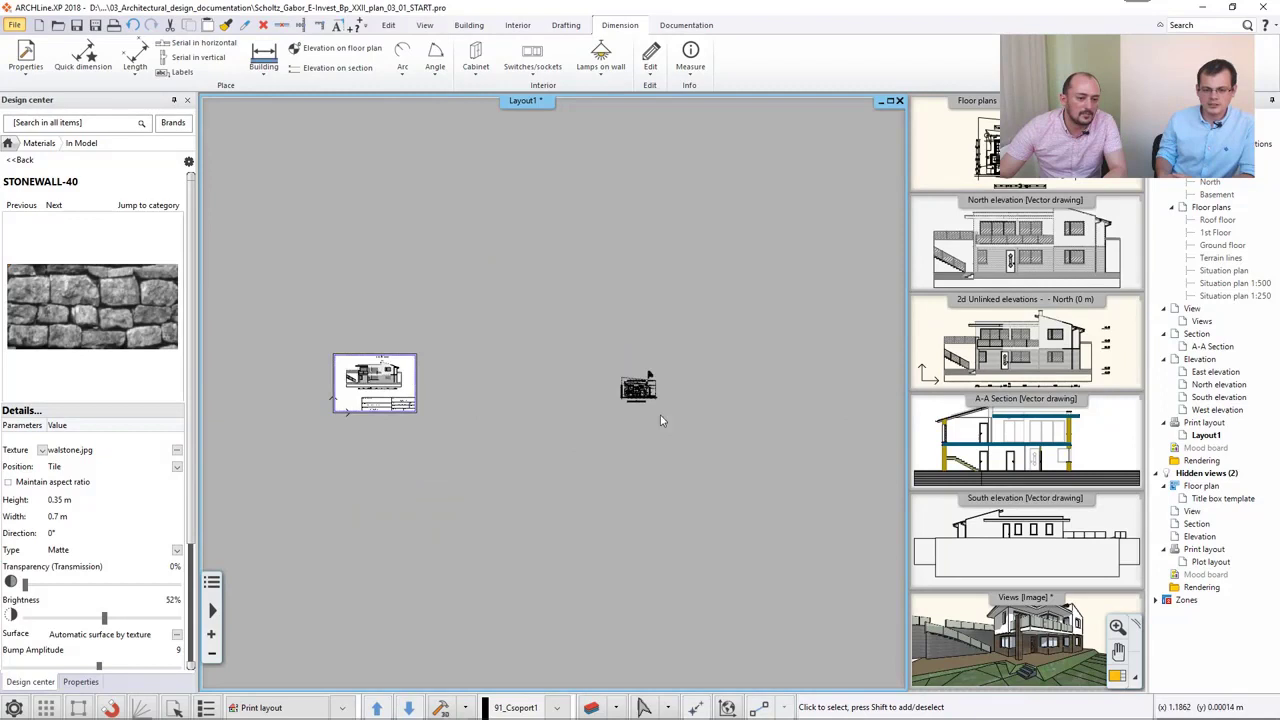
Step: Offset an edge of the pasted floor plan's frame
left_click(588, 370)
scroll(459, 383, "down", 3)
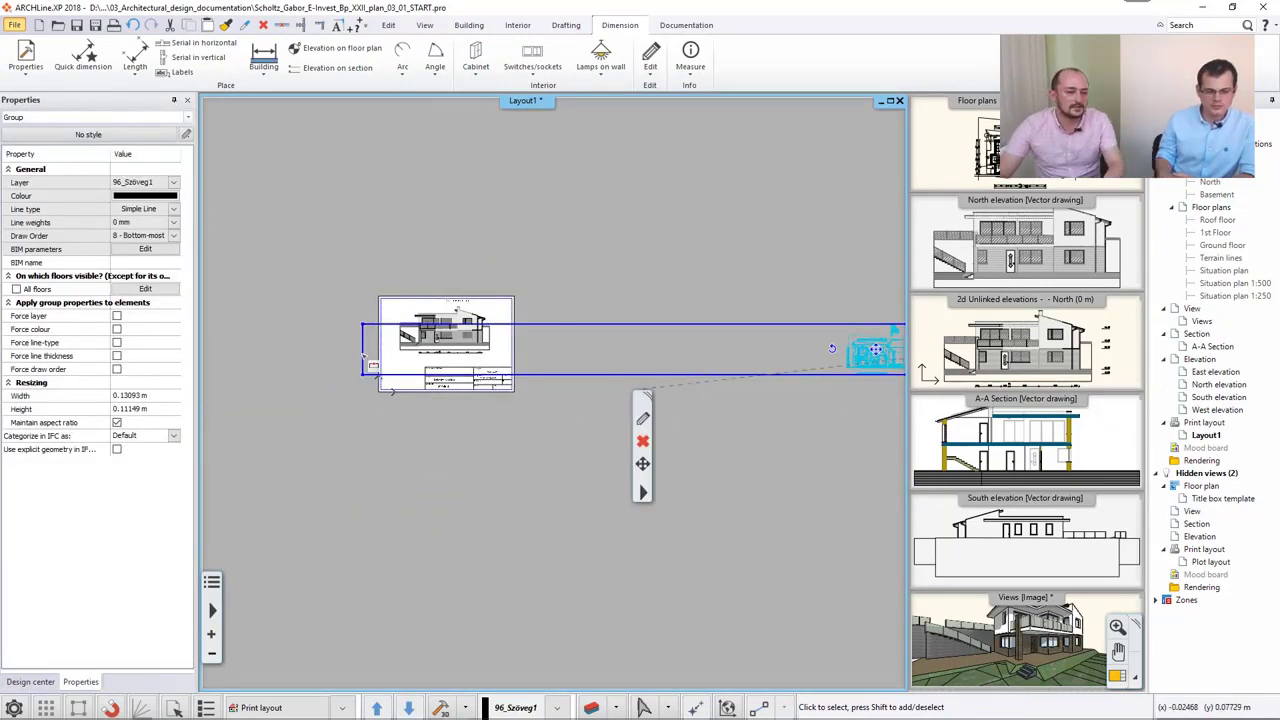
right_click(364, 374)
left_click(400, 437)
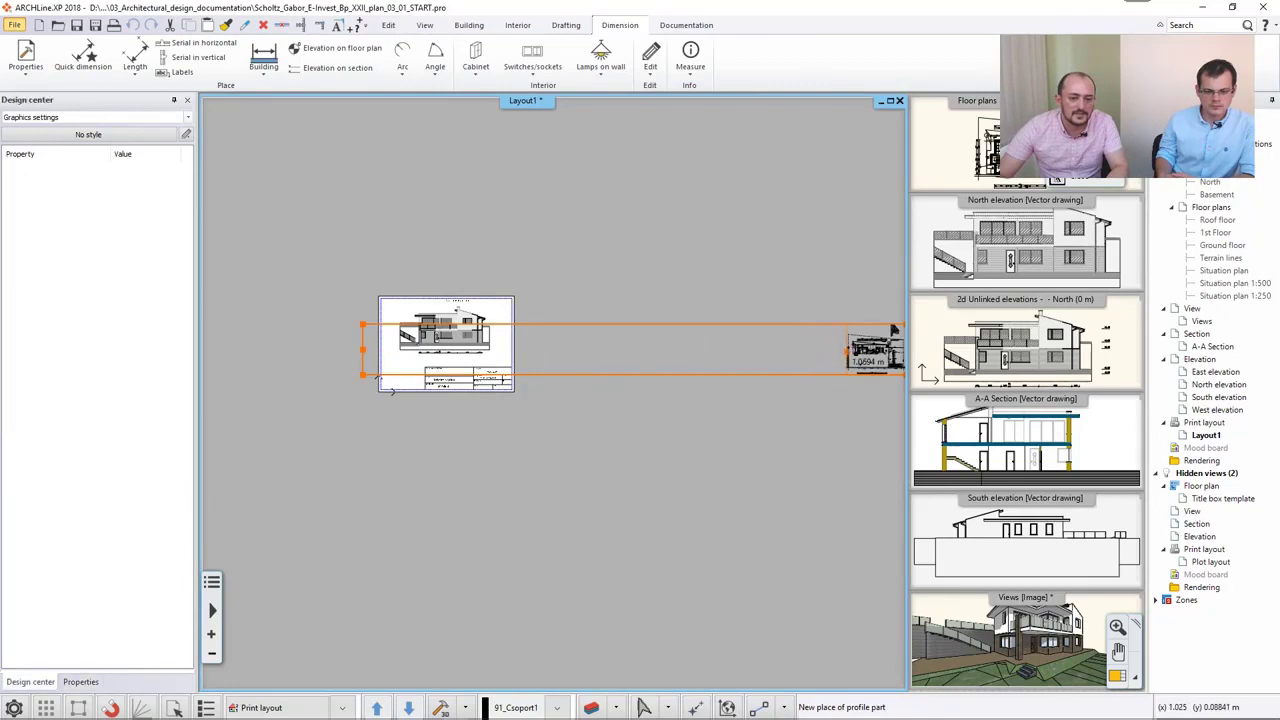
left_click(848, 349)
Step: Move the floor plan onto the sheet's lower left and open its print layout settings
left_click(875, 358)
right_click(875, 358)
left_click(905, 358)
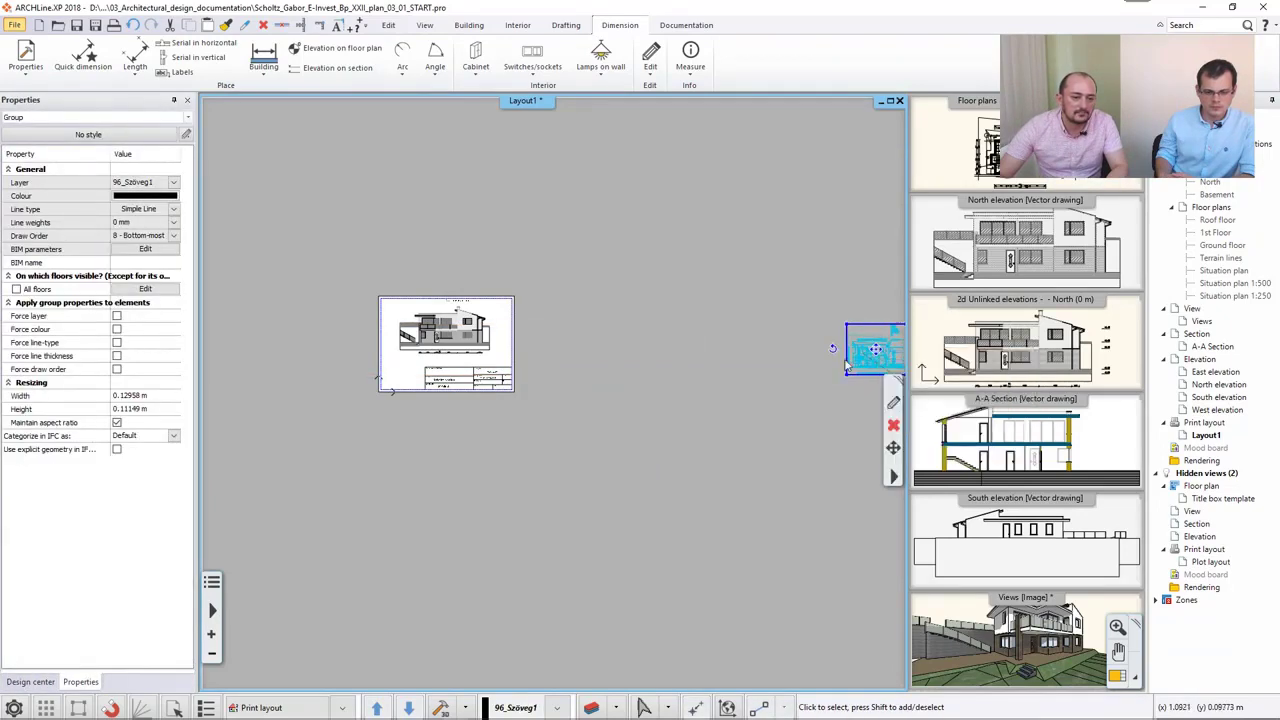
left_click(849, 365)
scroll(557, 398, "up", 2)
scroll(557, 398, "up", 1)
left_click(537, 404)
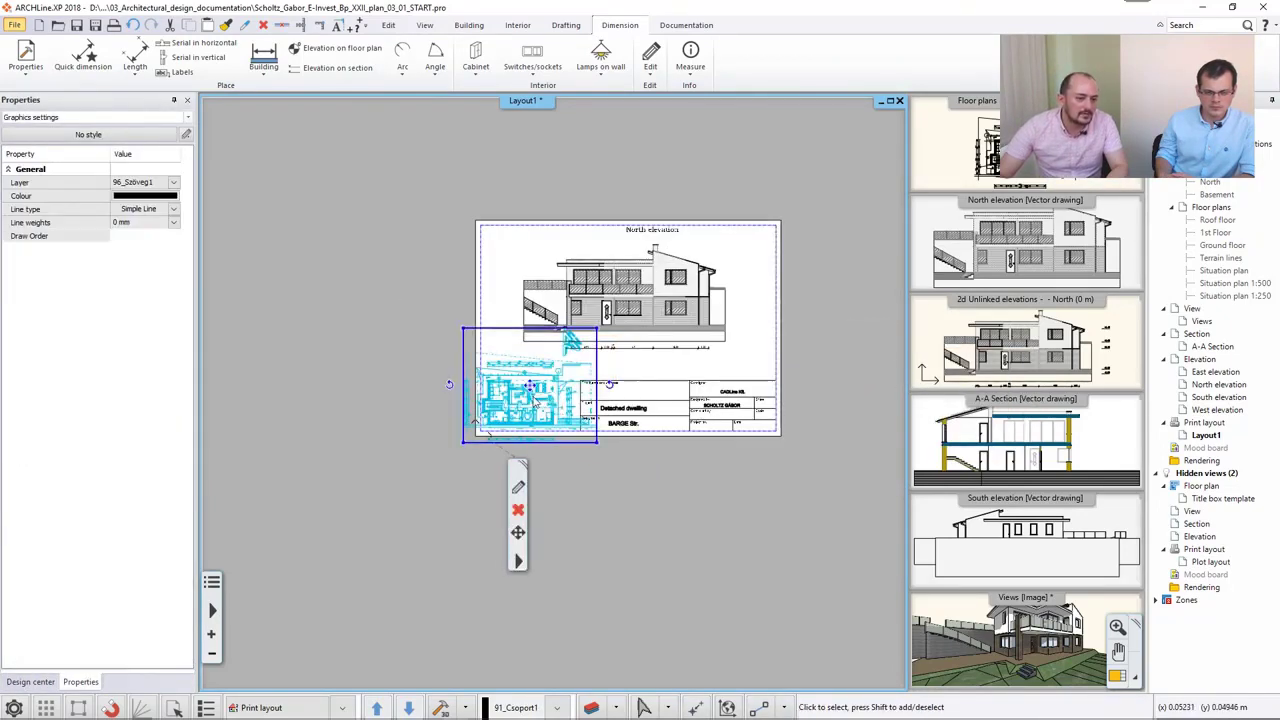
left_click(518, 488)
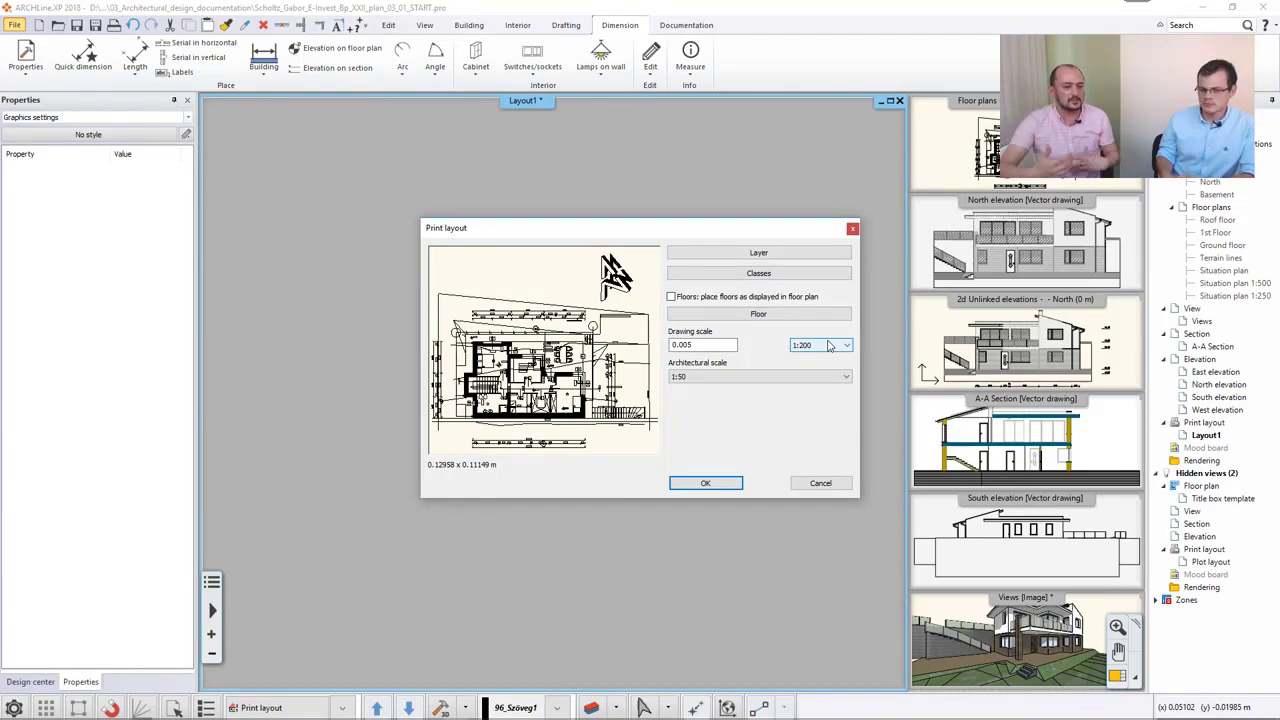
Step: Cancel the Print layout dialog and delete the pasted floor plan from Layout1
left_click(822, 484)
left_click(528, 392)
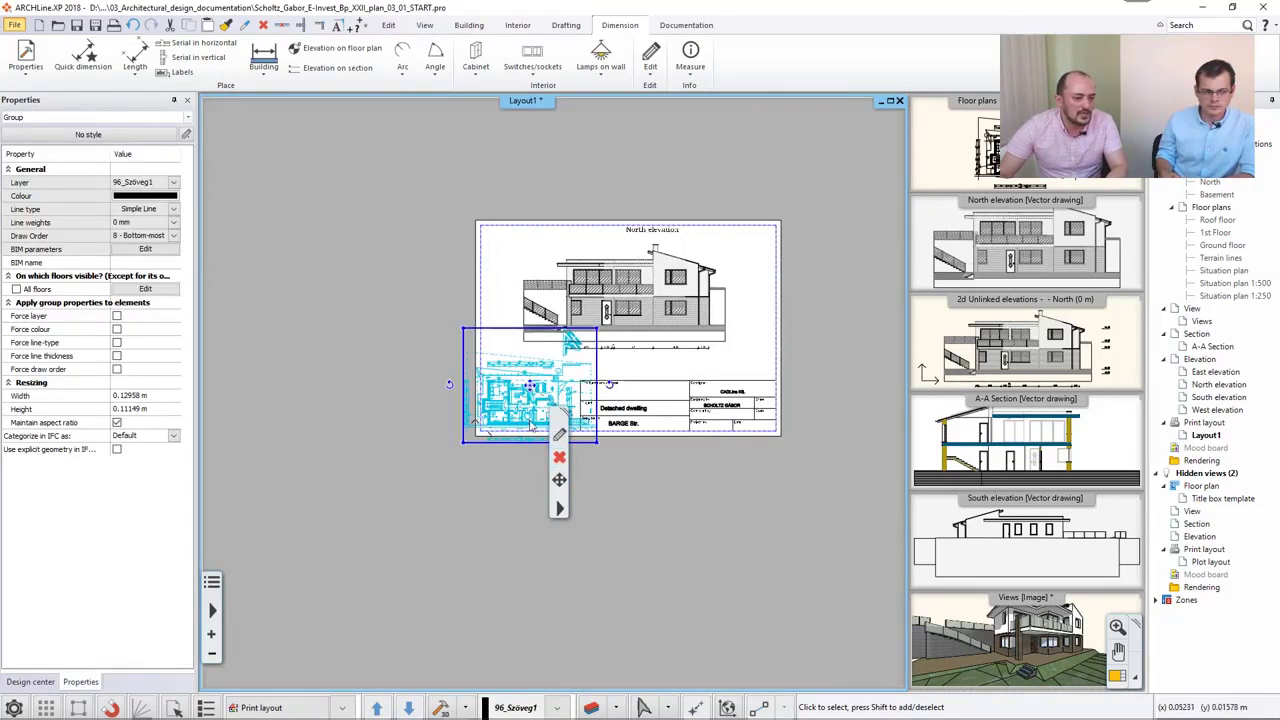
left_click(559, 457)
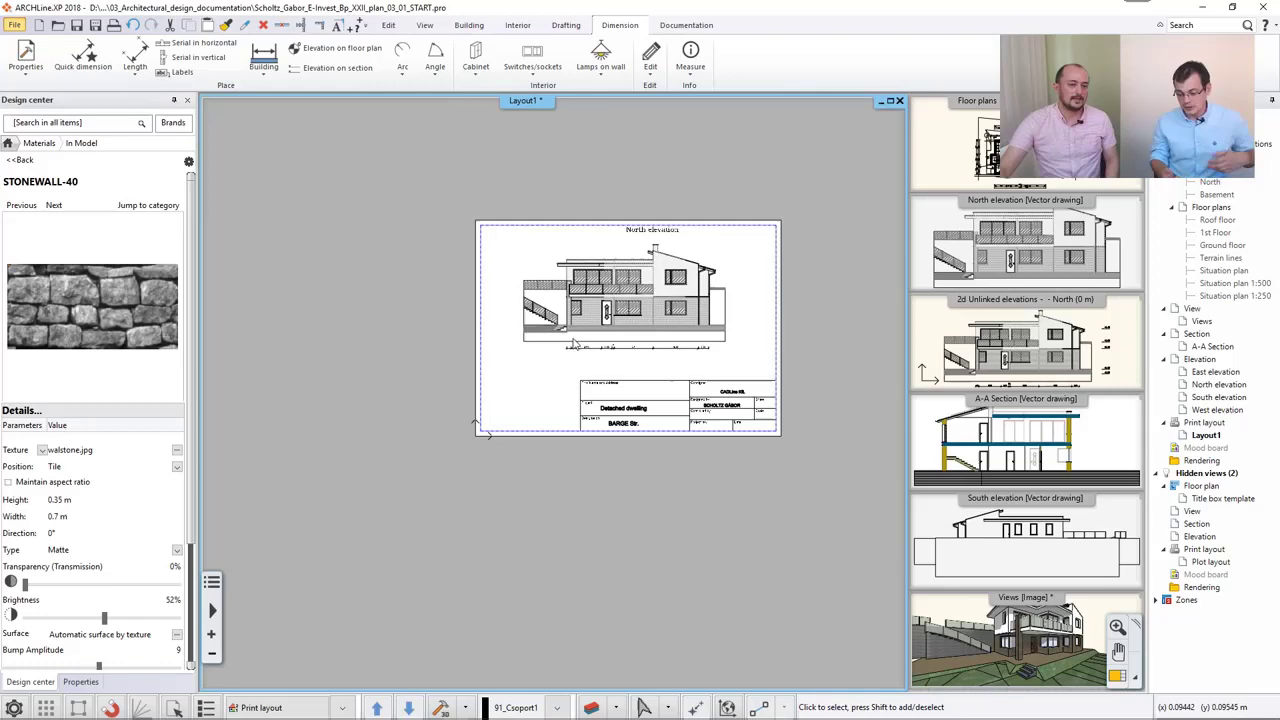
scroll(573, 343, "up", 2)
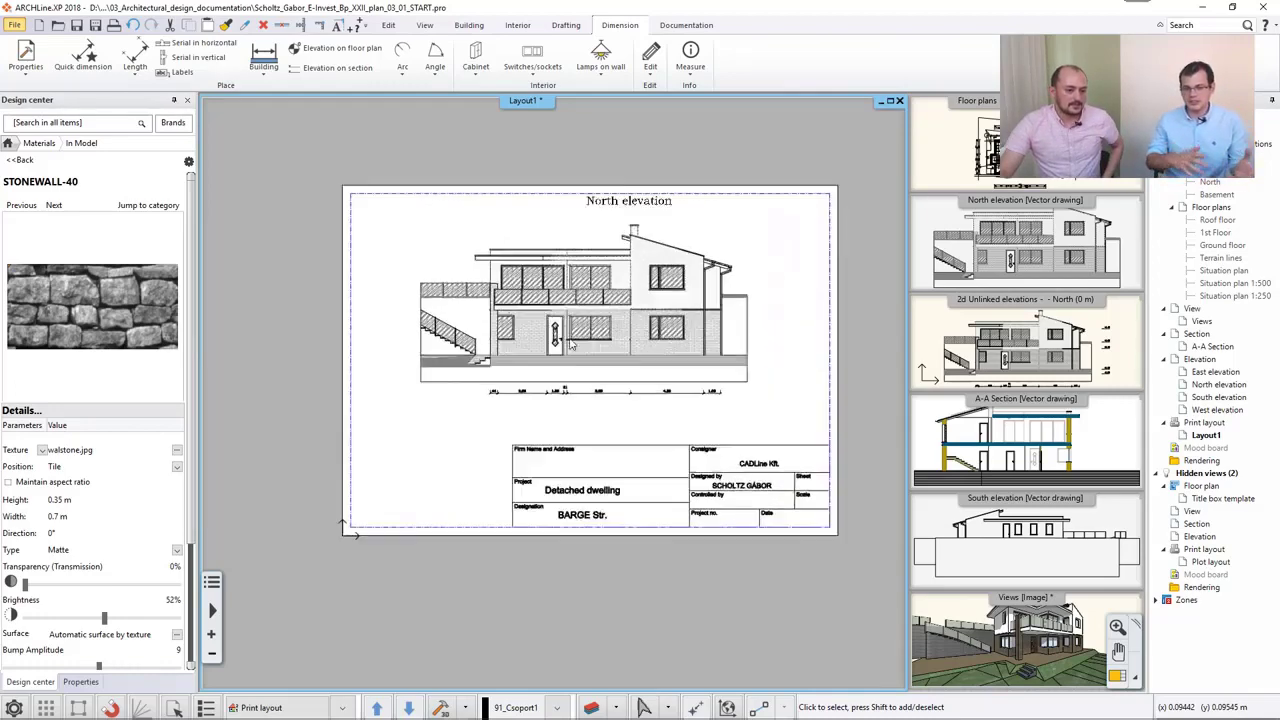
scroll(573, 343, "up", 1)
scroll(550, 345, "down", 3)
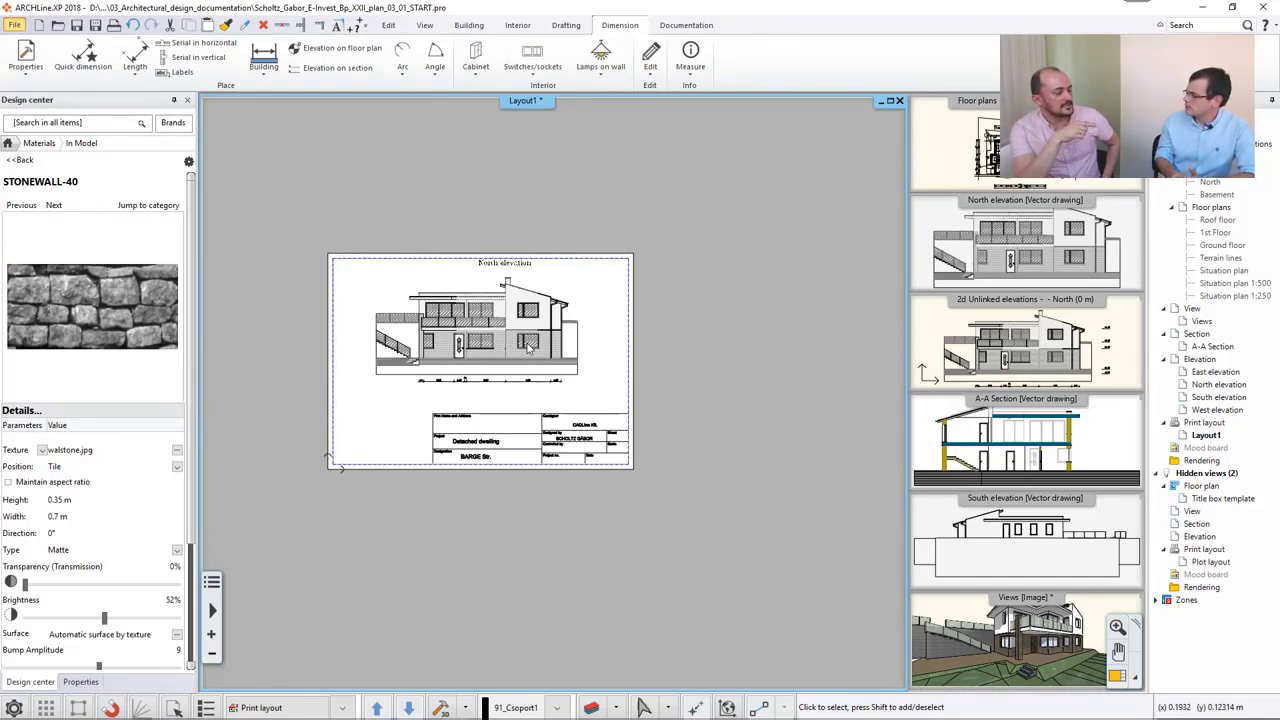
scroll(528, 347, "down", 1)
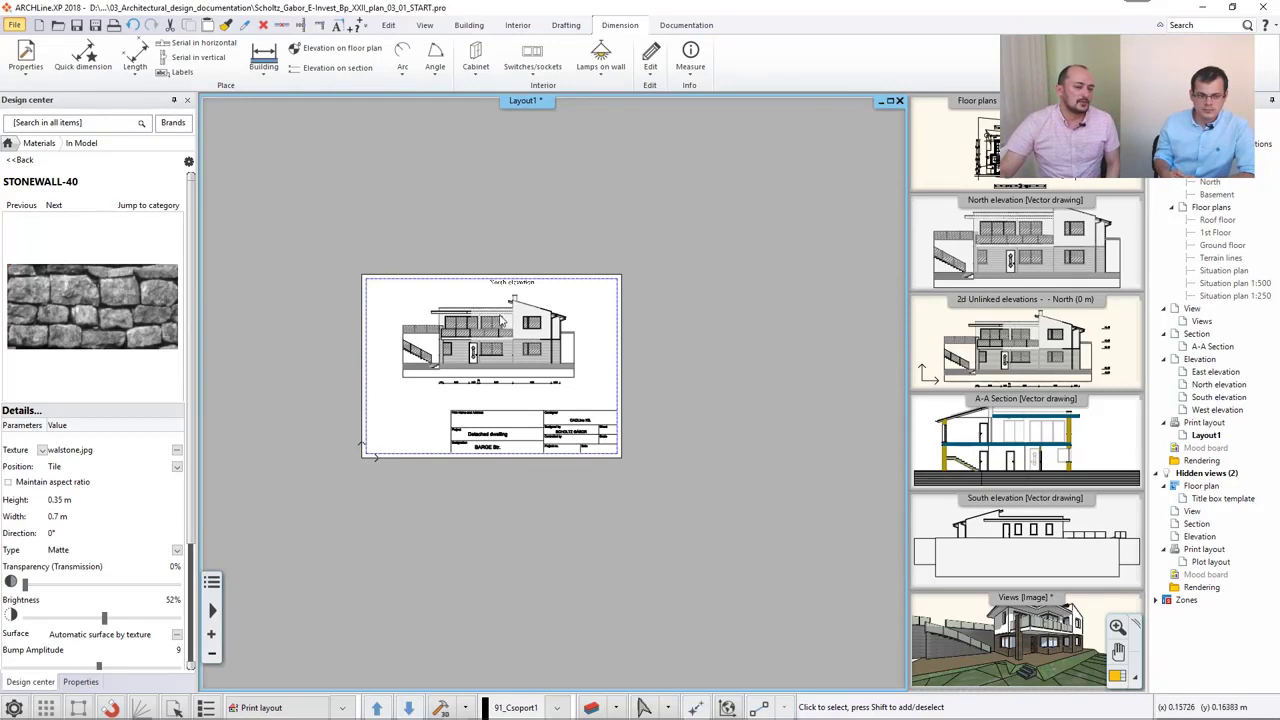
scroll(500, 333, "up", 1)
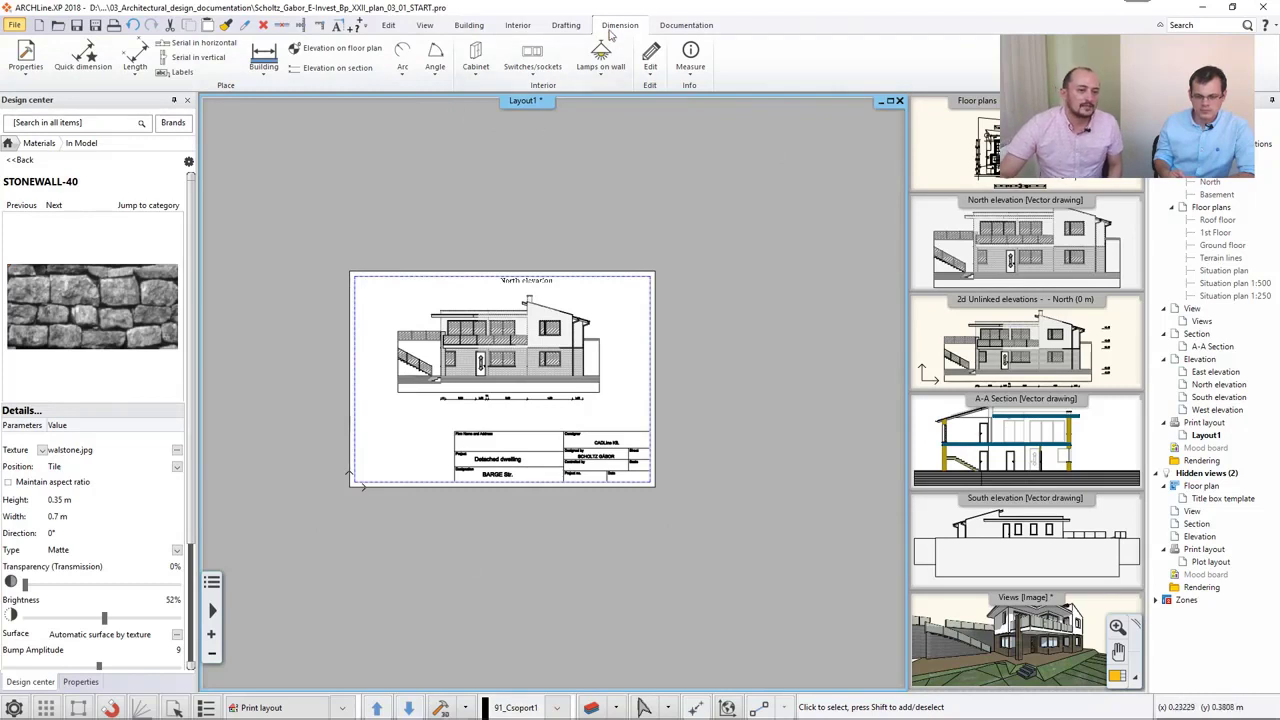
Step: Add a second A4 landscape plot layout page beside the North elevation sheet
left_click(662, 27)
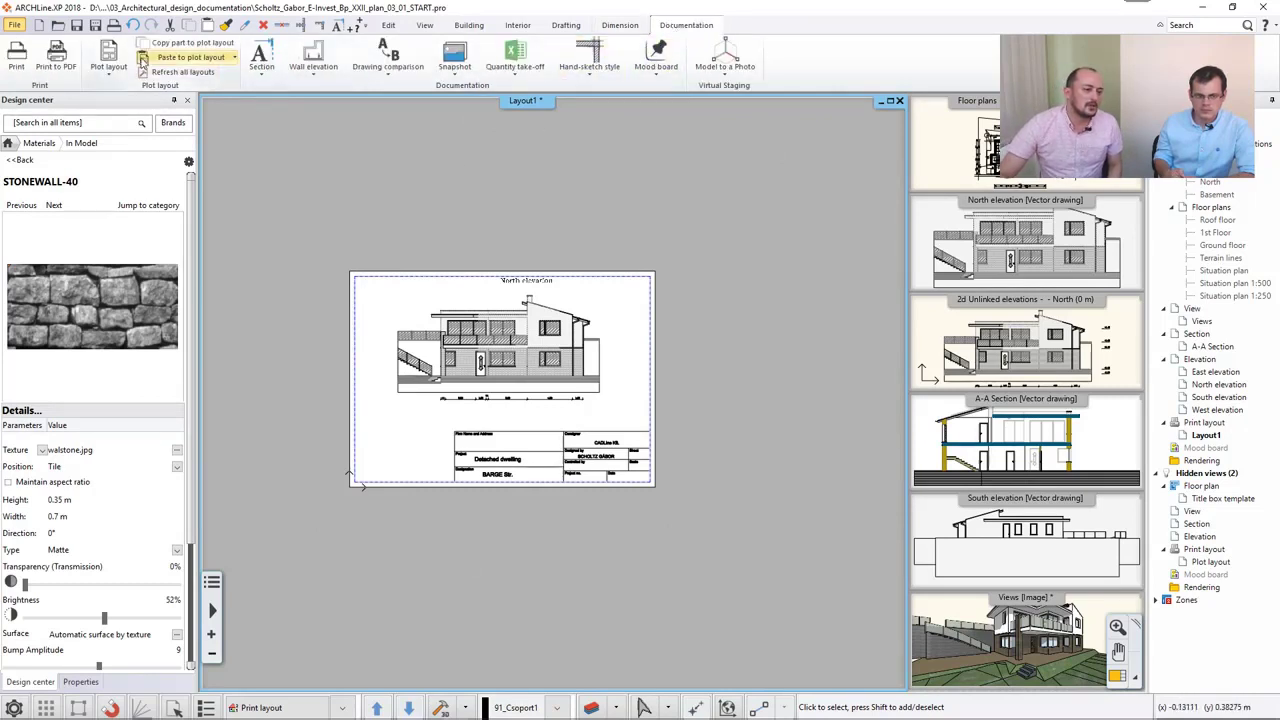
left_click(111, 56)
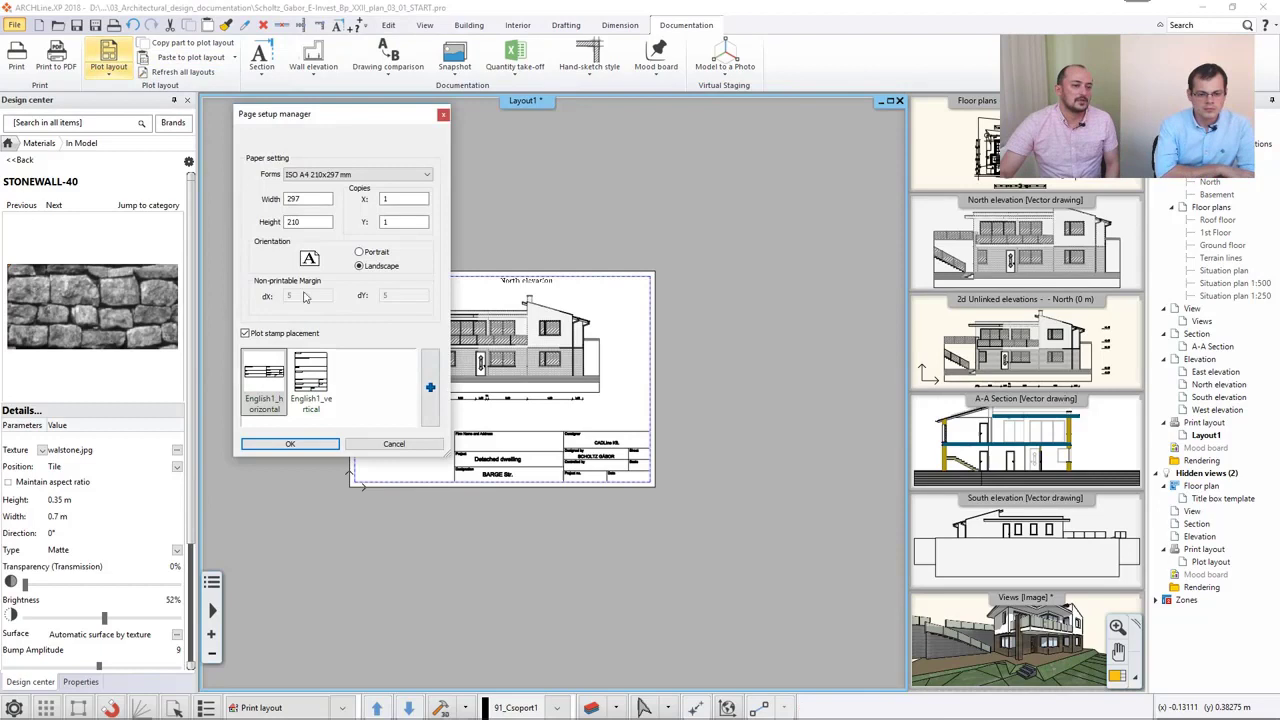
left_click(322, 443)
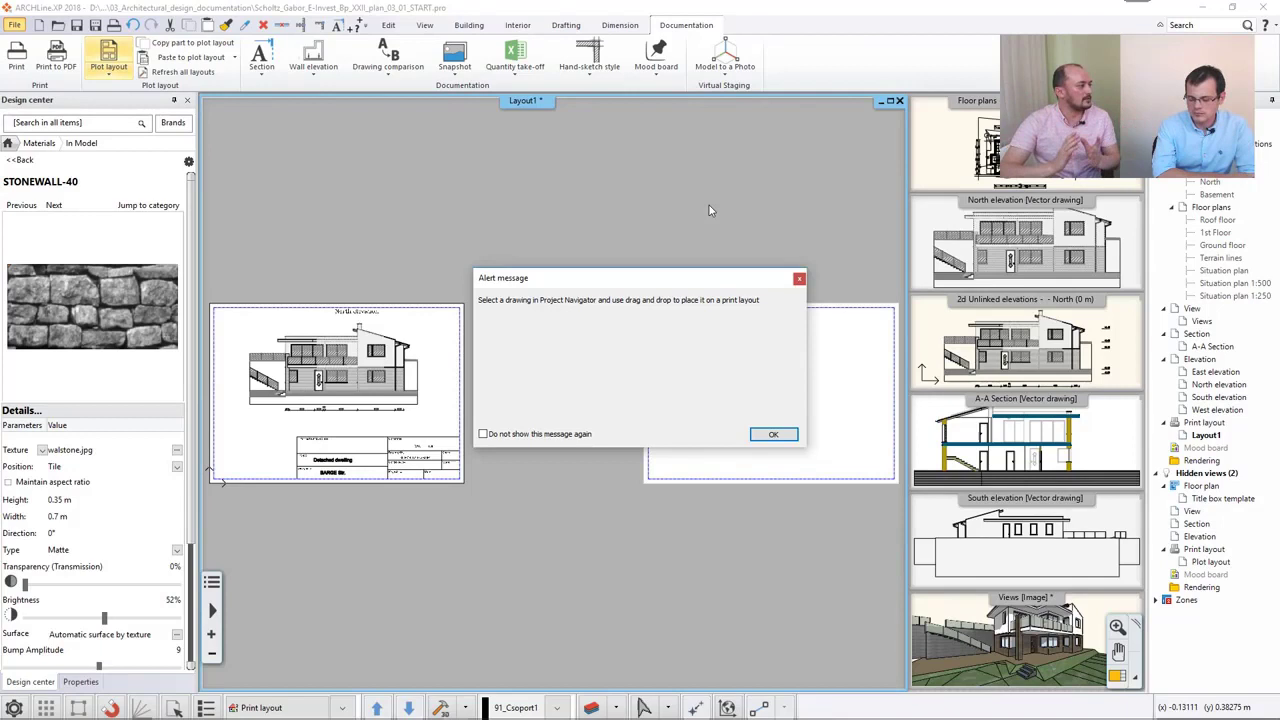
Step: Fill the new page's title block from project parameters, showing Detached dwelling
left_click(773, 434)
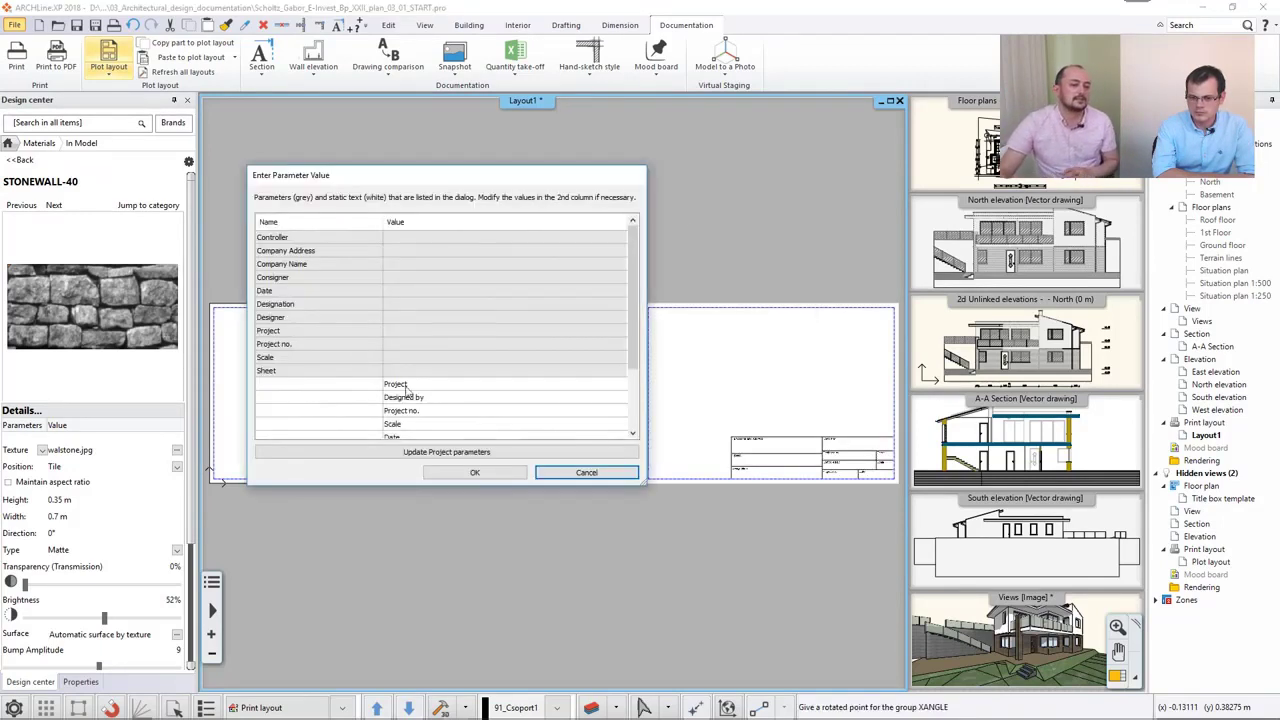
left_click(463, 452)
left_click(475, 472)
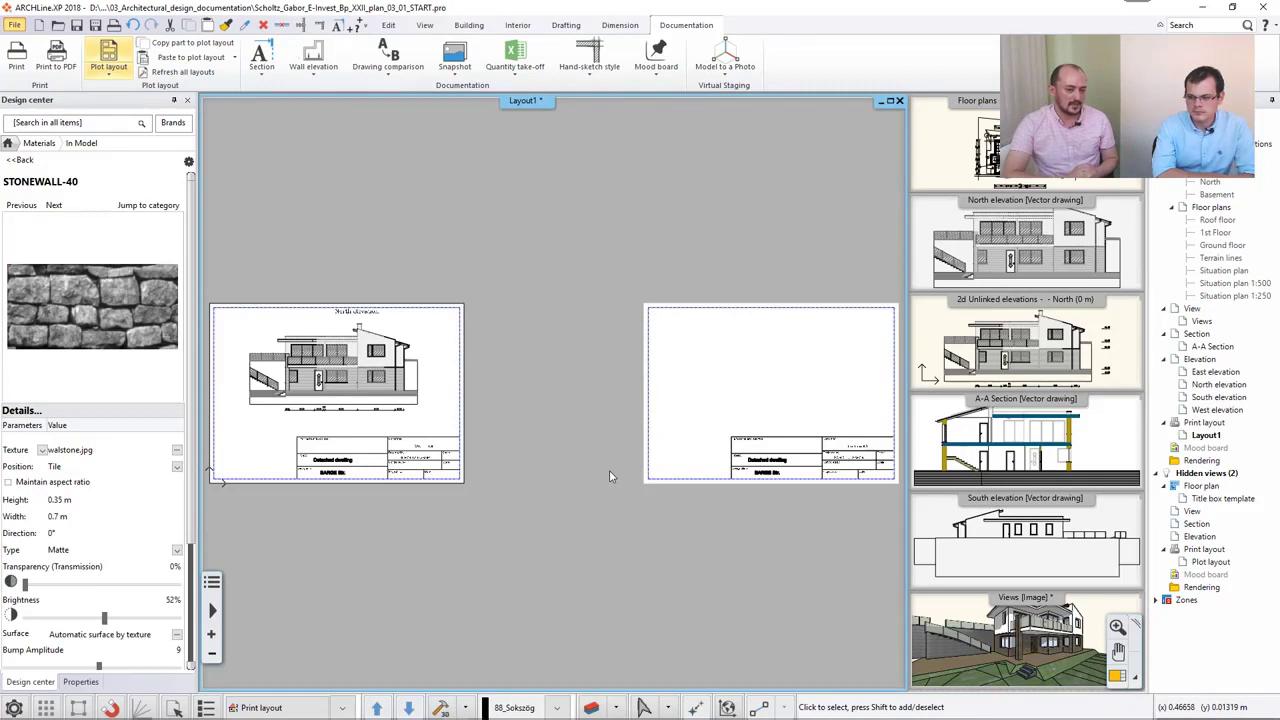
left_click(15, 25)
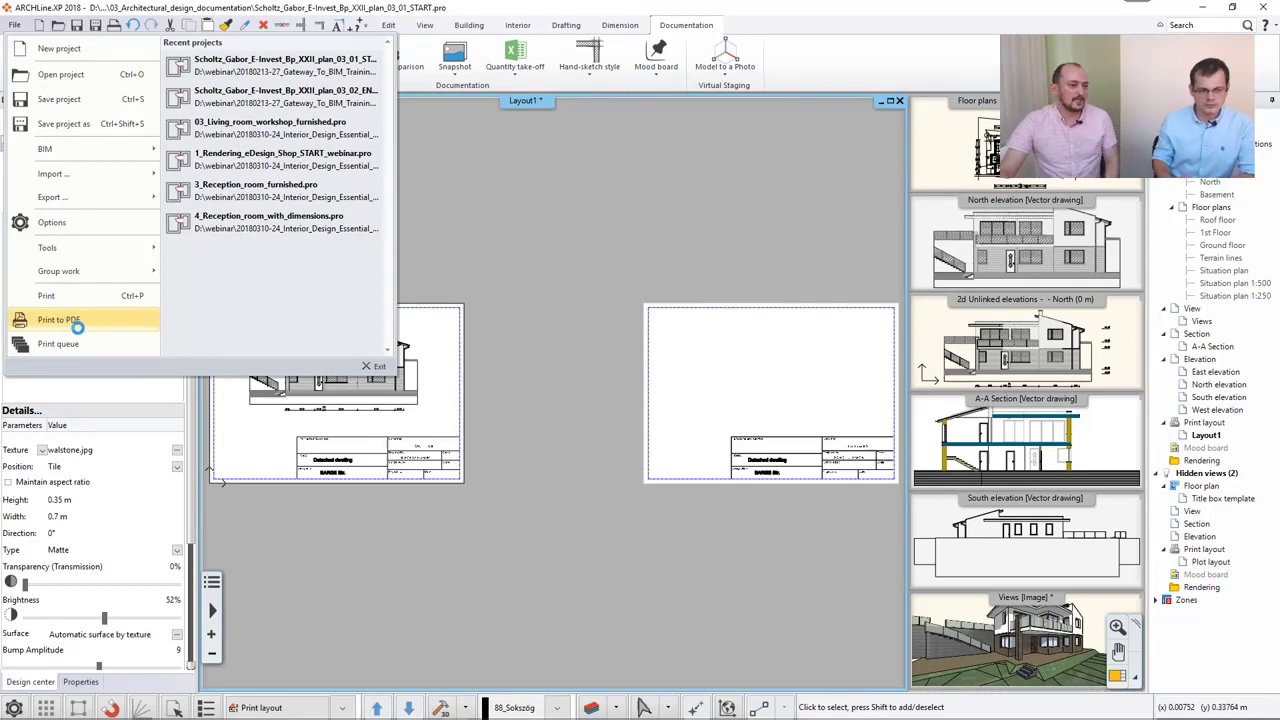
Step: Set up a PDF print of a window framing the left North elevation page at 1:100
left_click(72, 321)
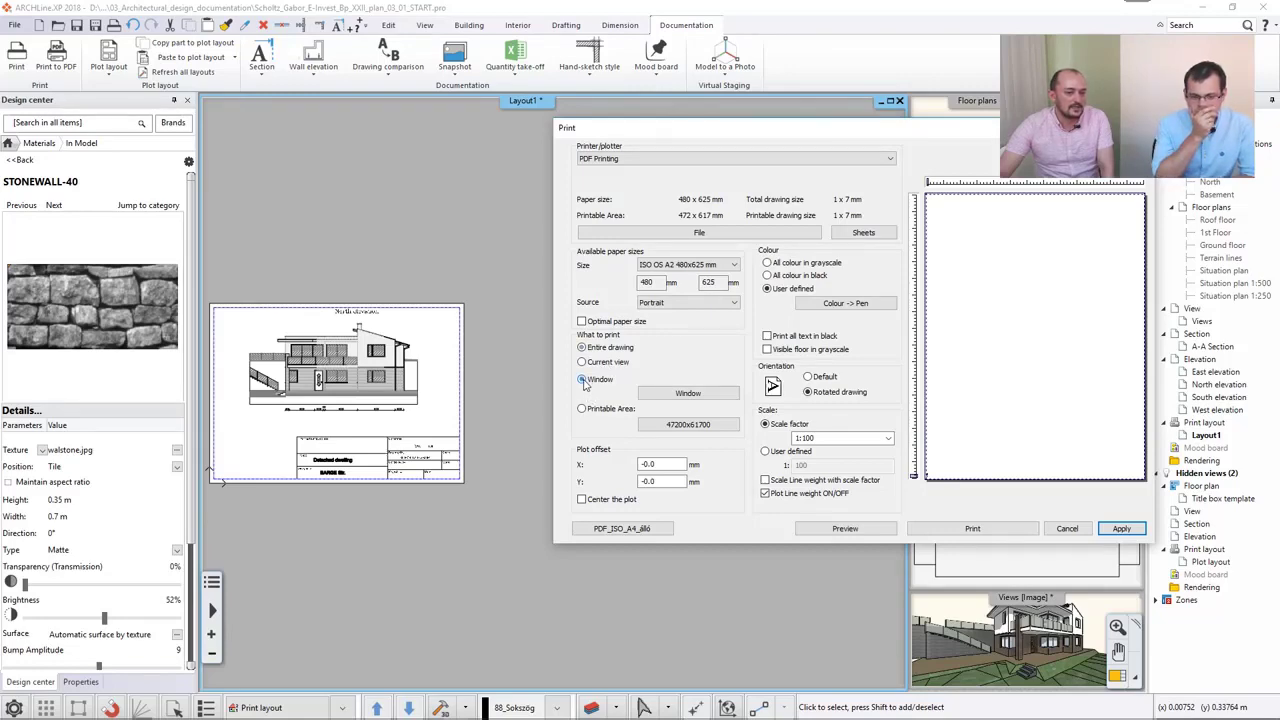
left_click(582, 380)
left_click(686, 395)
middle_click_drag(567, 394, 709, 371)
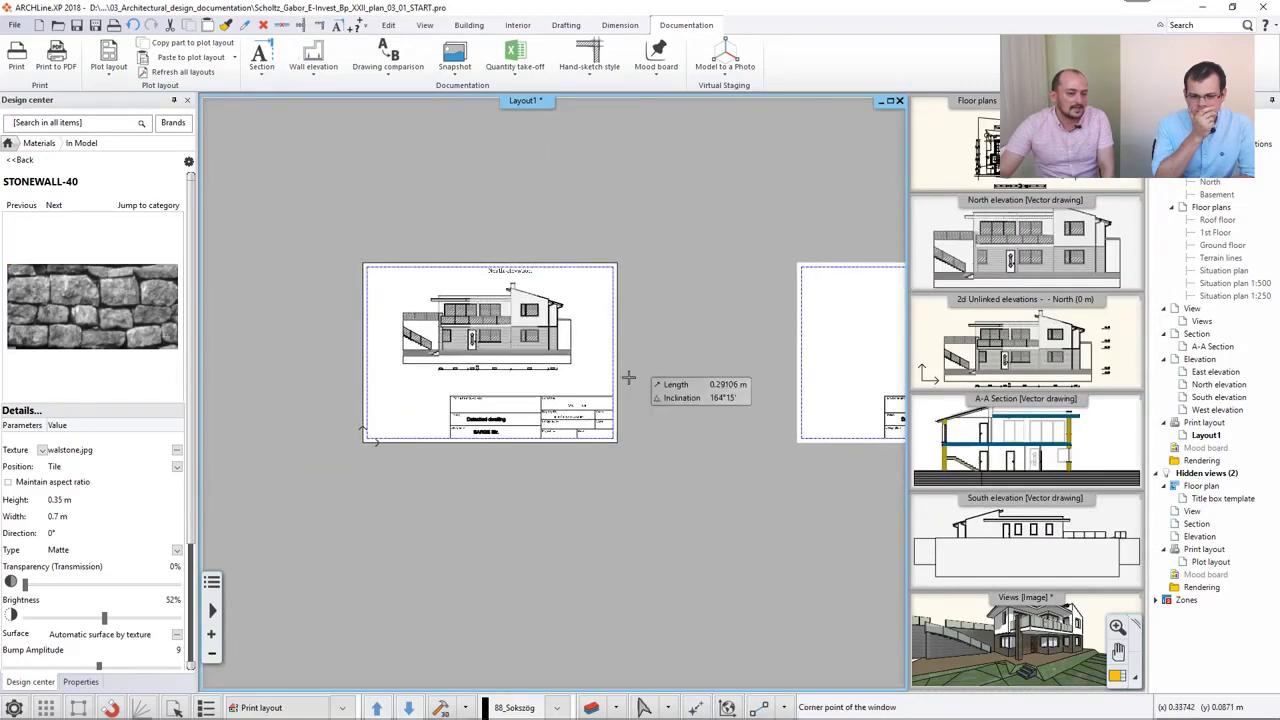
left_click(363, 440)
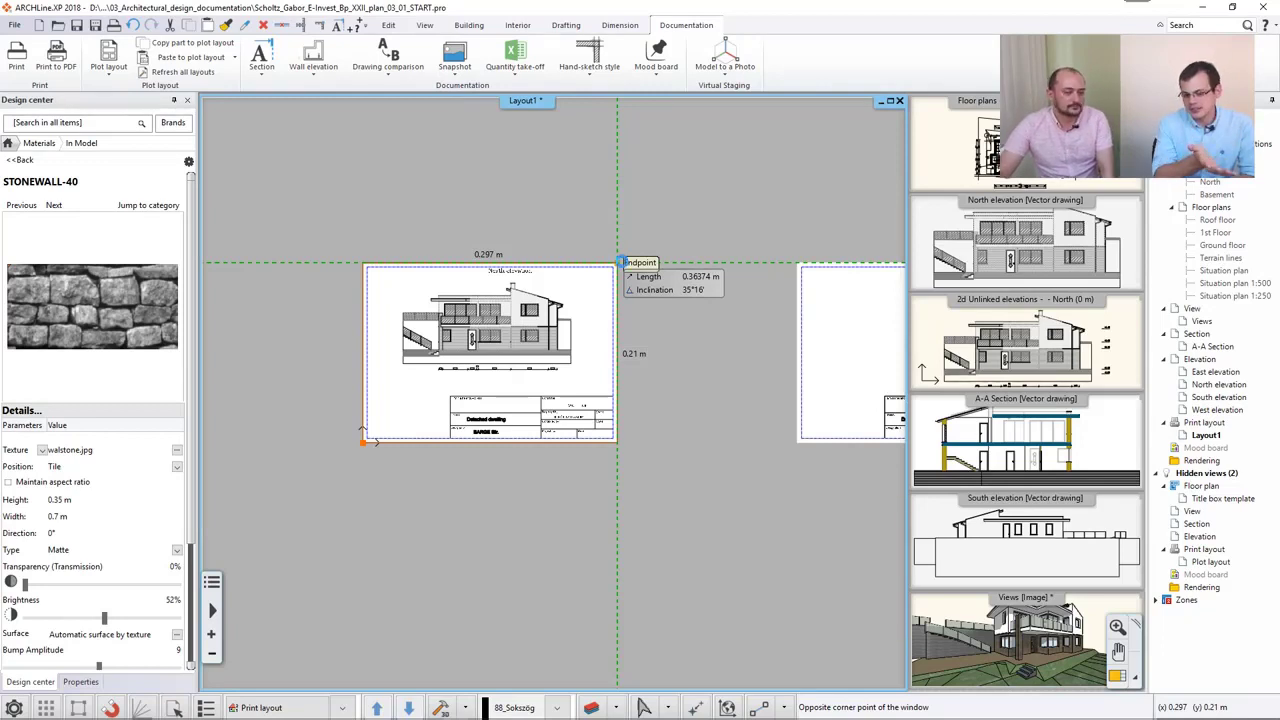
left_click(618, 263)
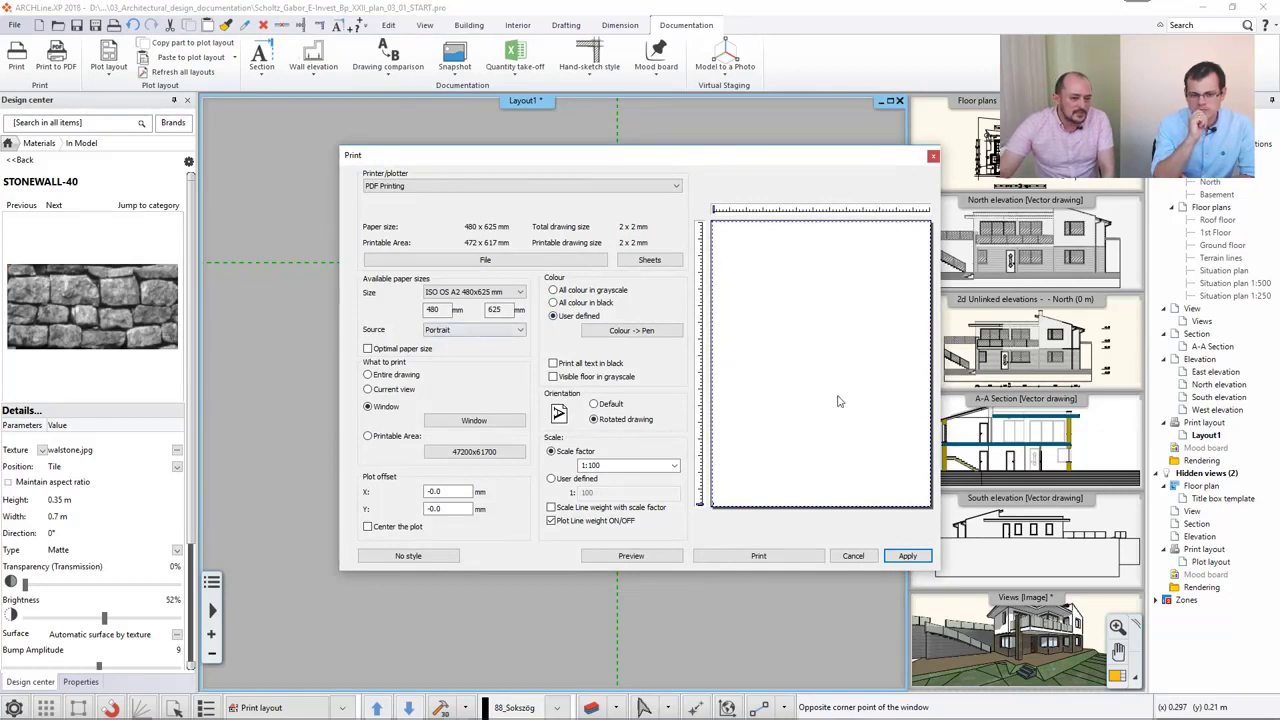
Step: Set ISO A4 210x297 mm paper at 1:1 scale, centre the plot, then shift offsets to 0.6 / -6.4 mm
left_click(456, 292)
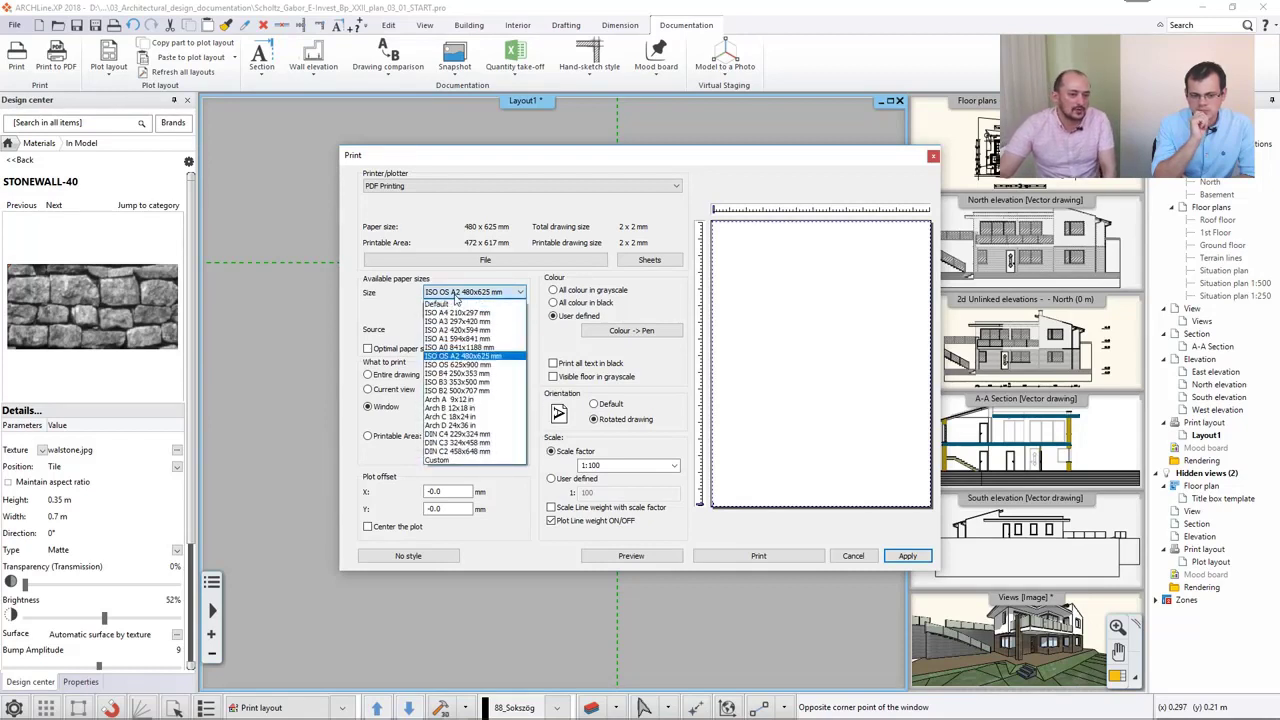
left_click(463, 316)
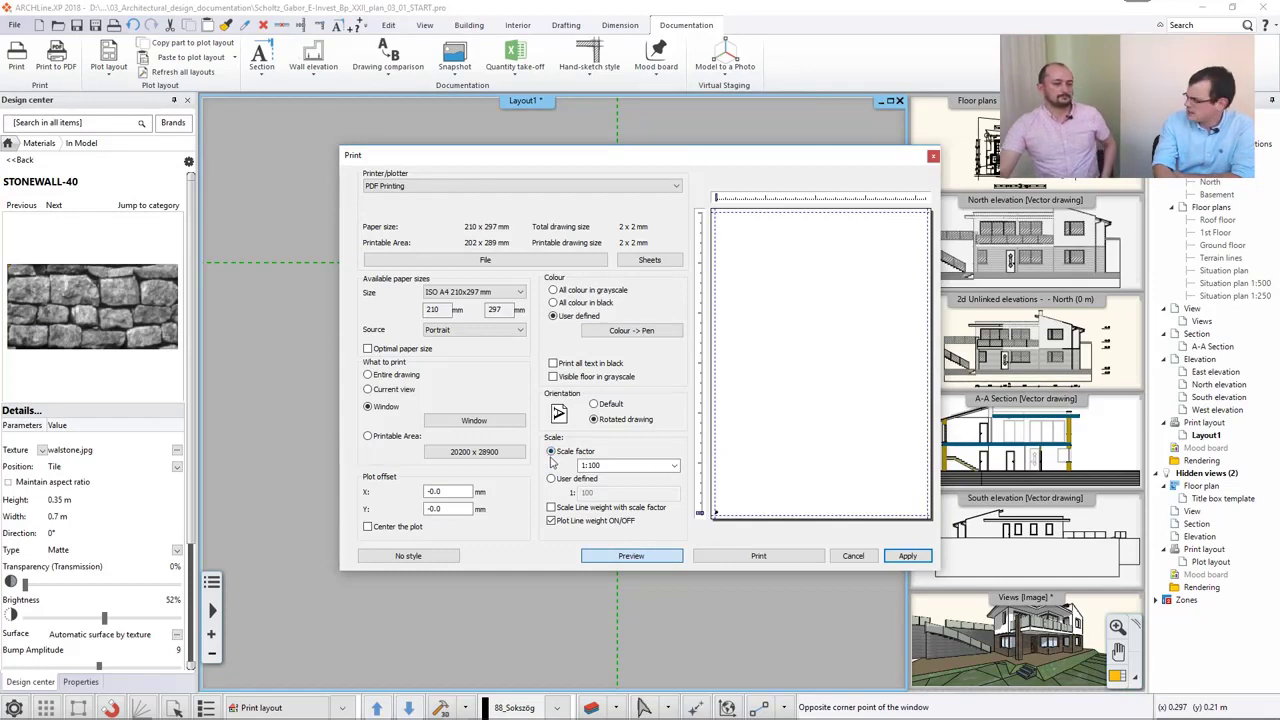
left_click(674, 468)
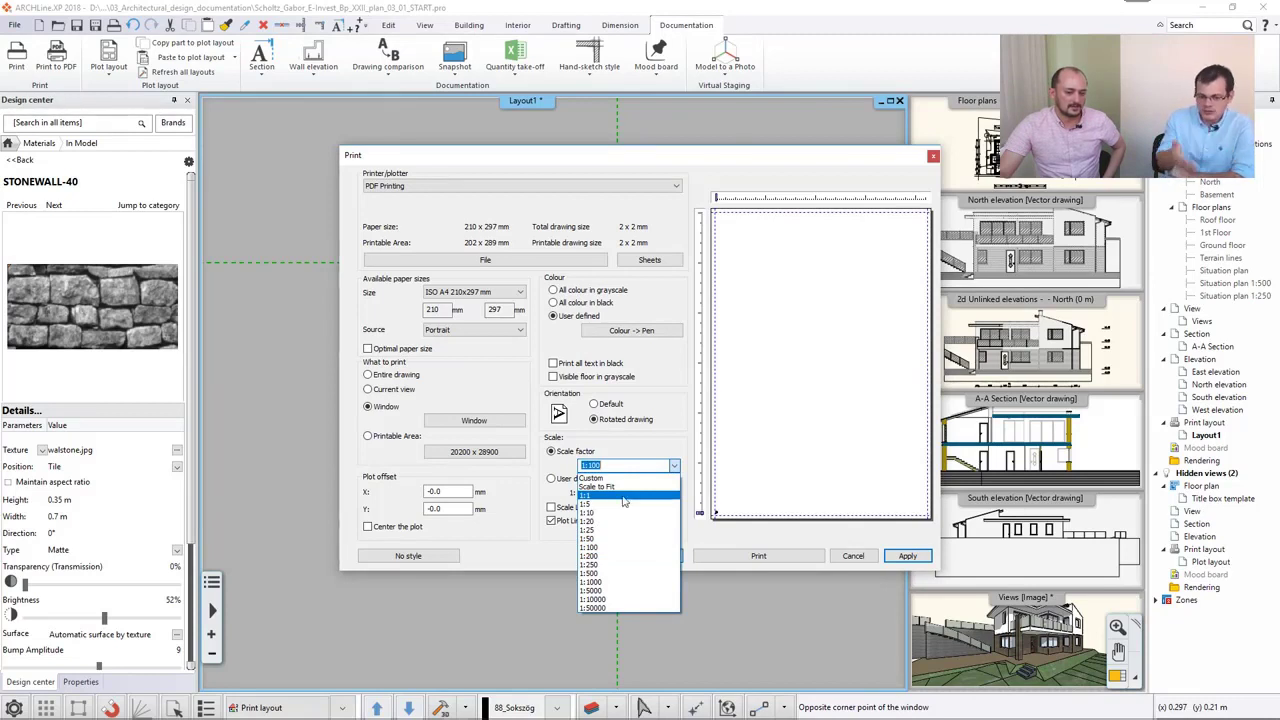
left_click(617, 497)
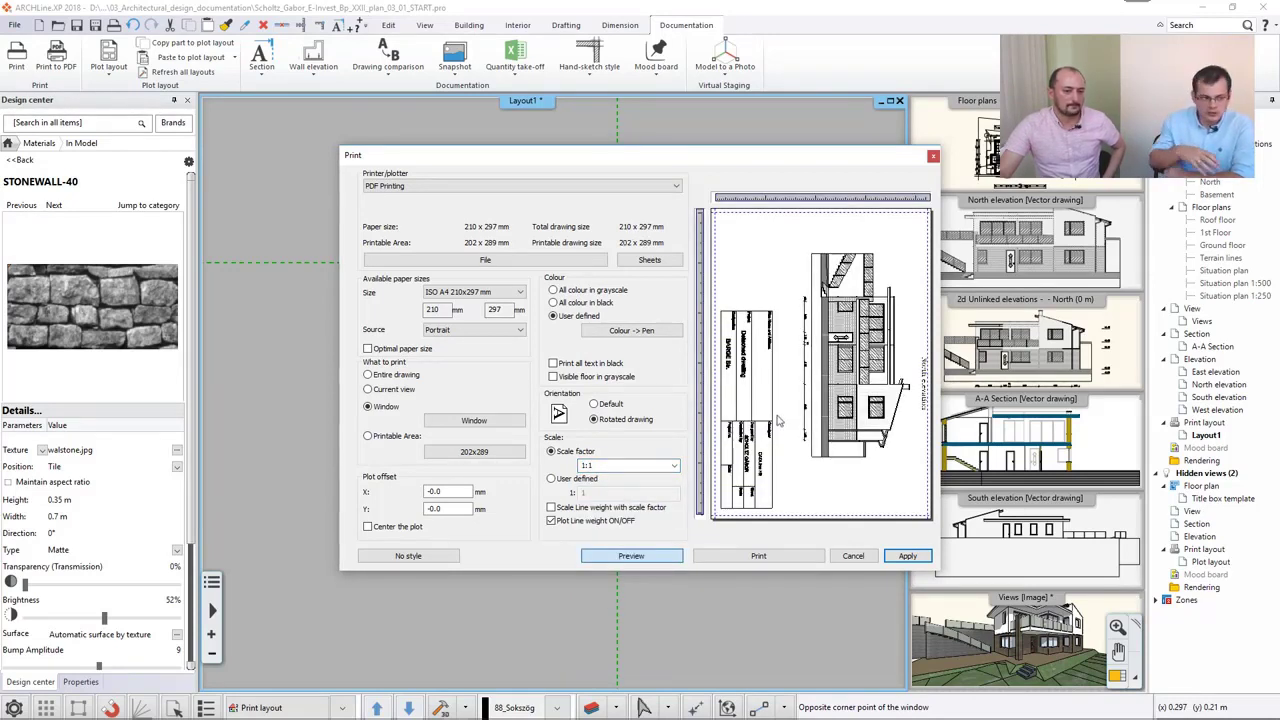
left_click(396, 528)
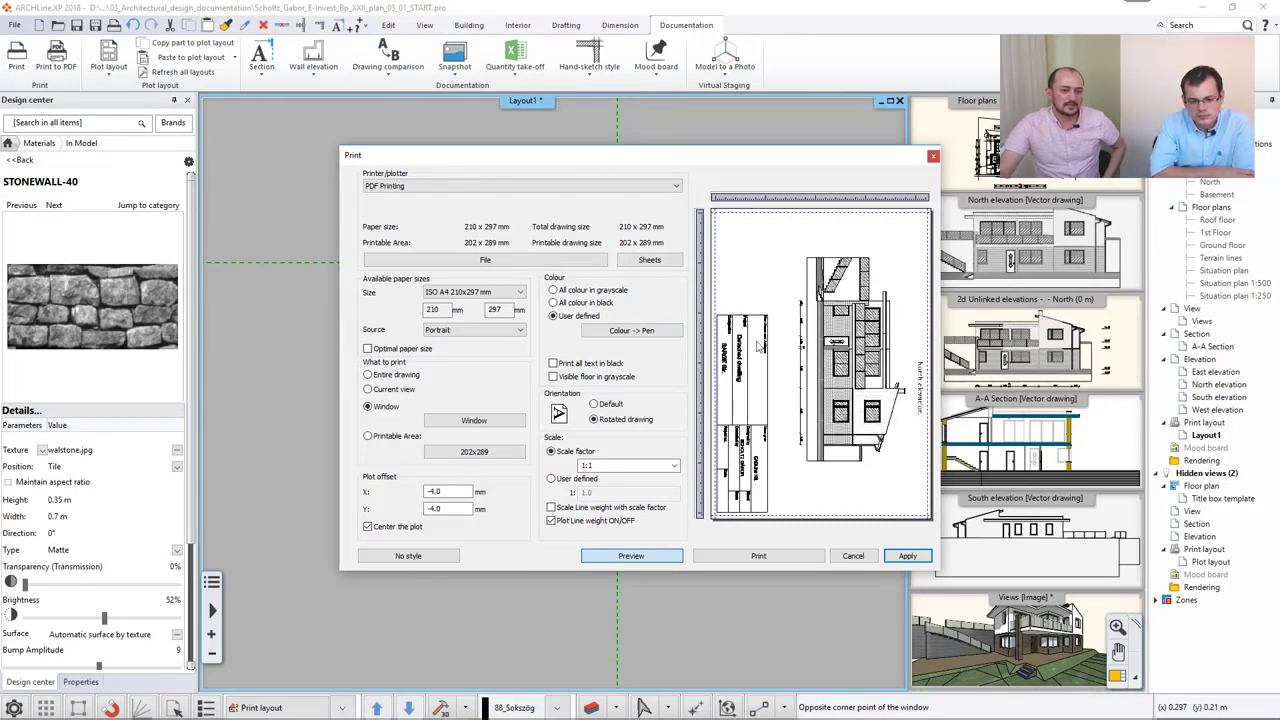
left_click_drag(710, 305, 702, 294)
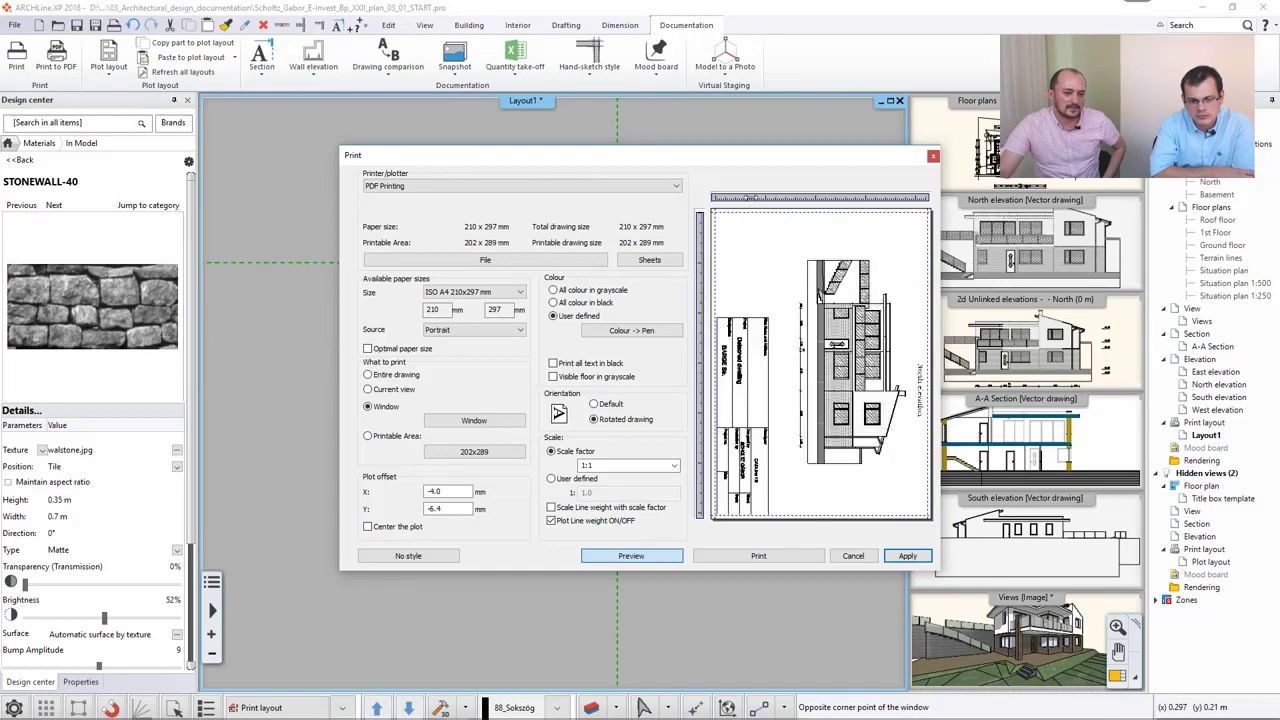
left_click_drag(750, 197, 755, 197)
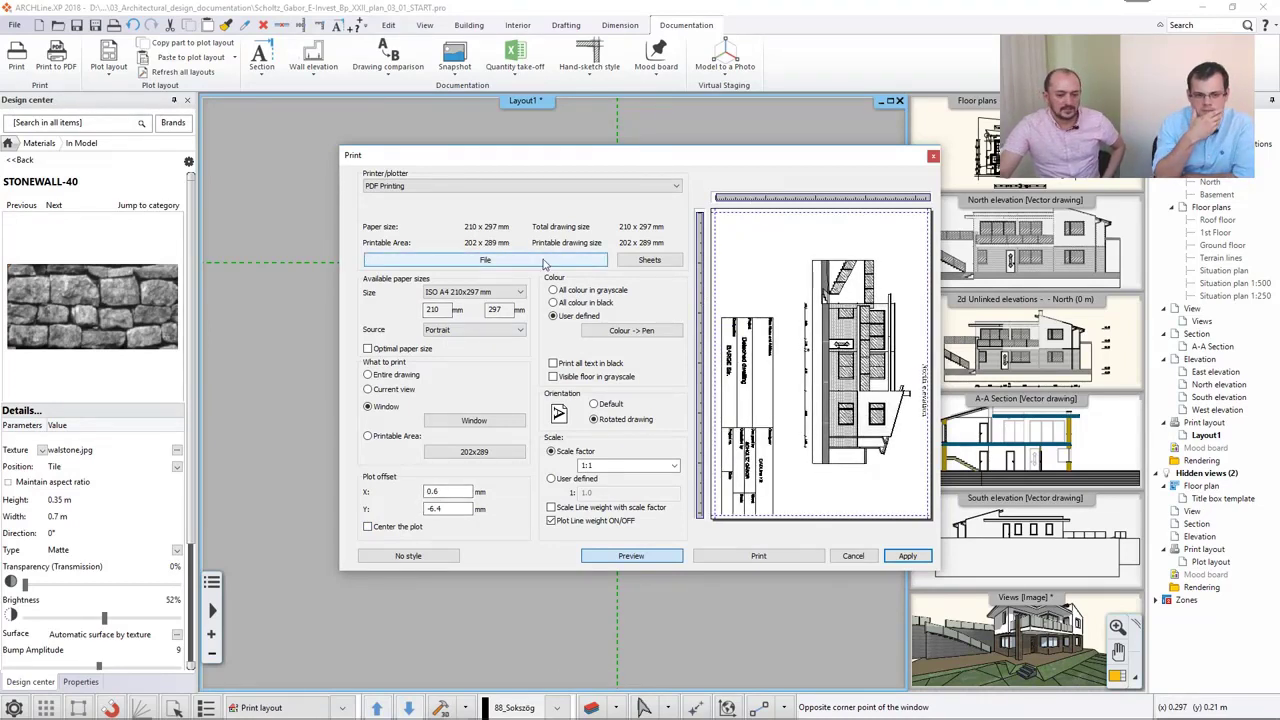
Step: Cancel the print and open the 03_02_END project, quitting the current one without saving
left_click(858, 557)
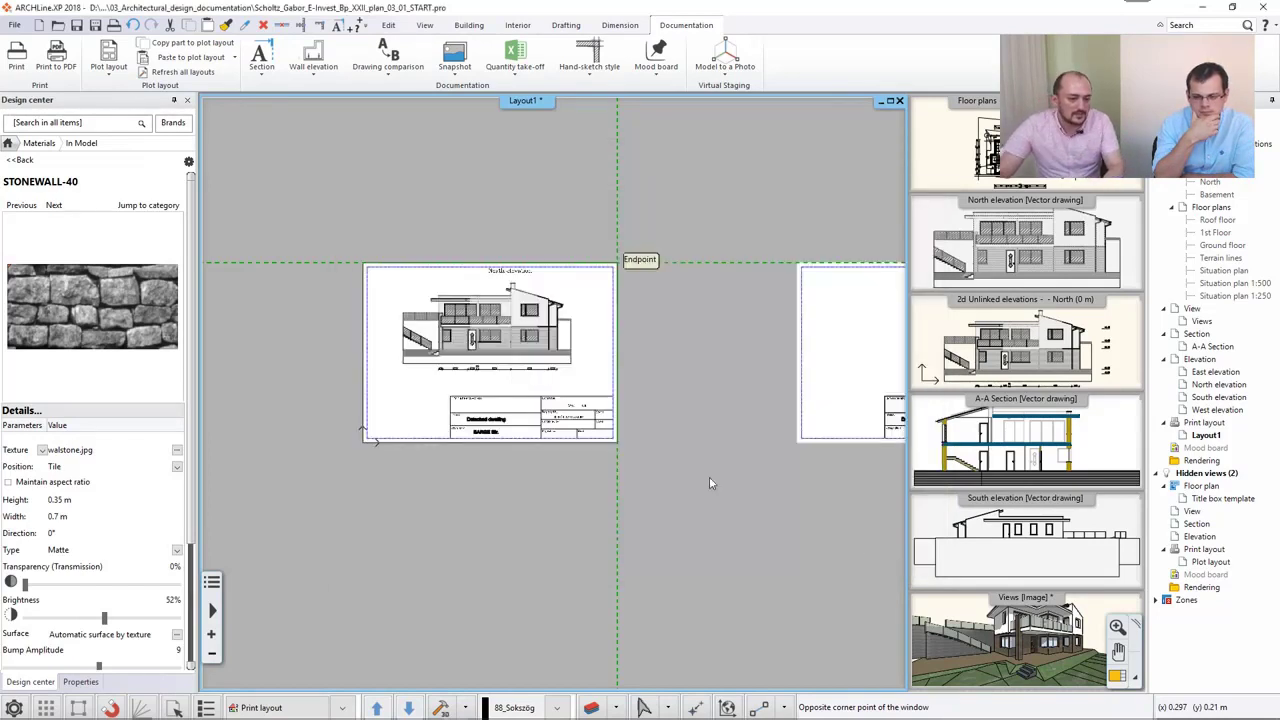
key("Escape")
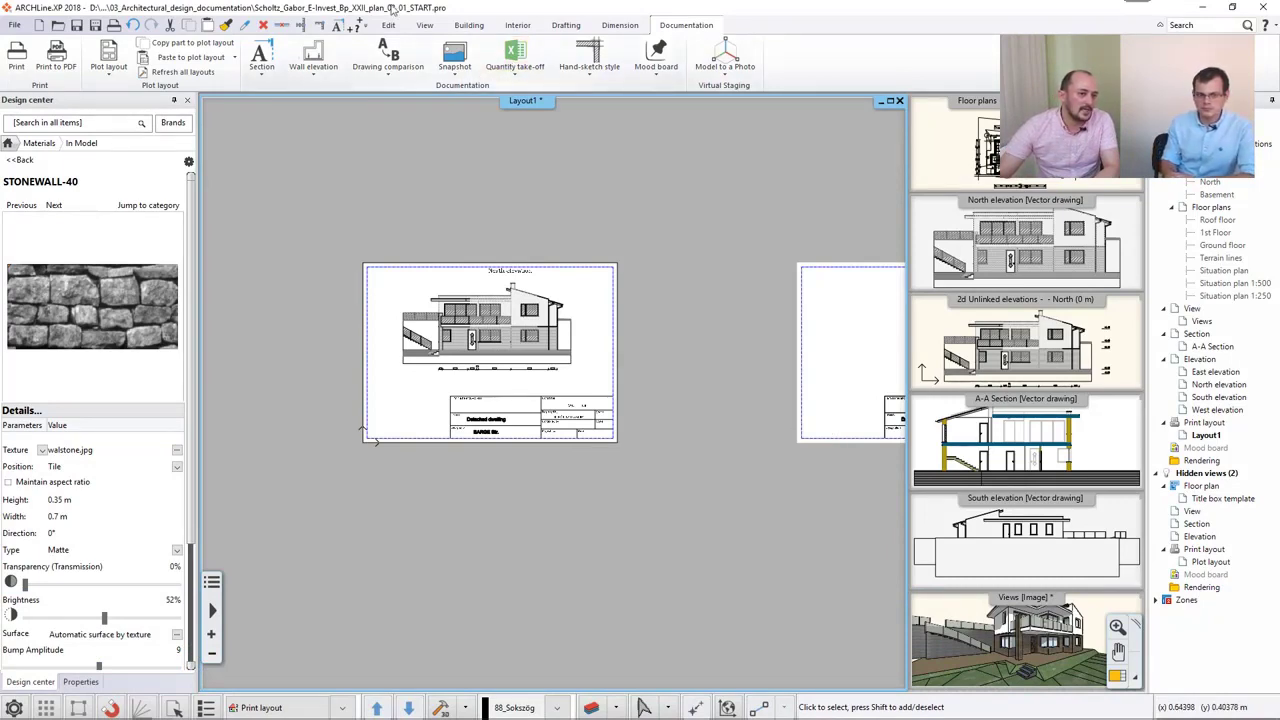
left_click(14, 25)
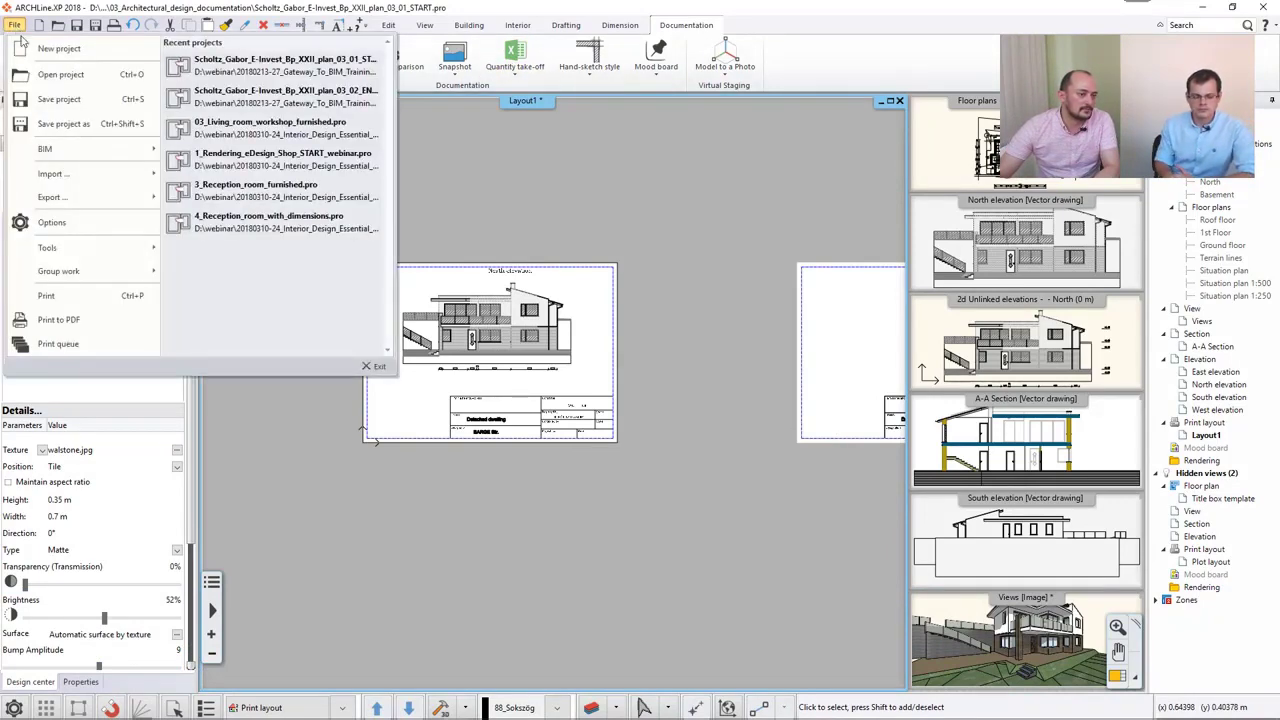
left_click(60, 74)
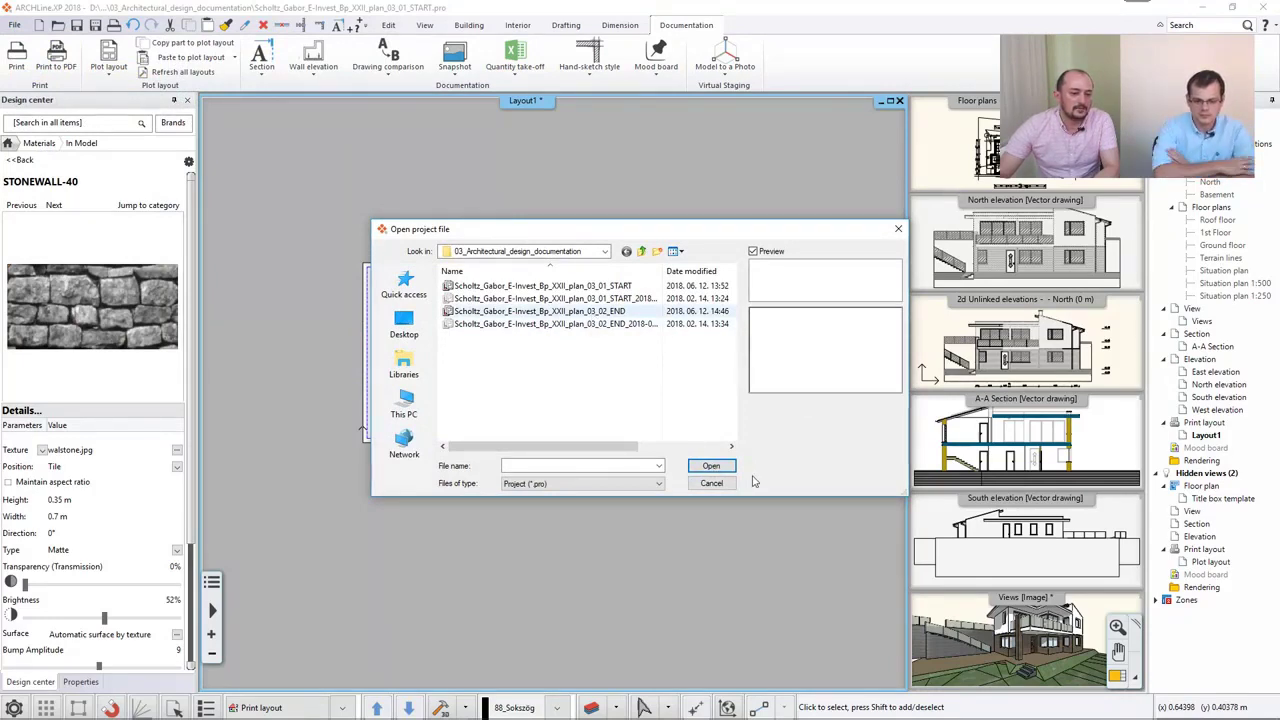
double_click(612, 299)
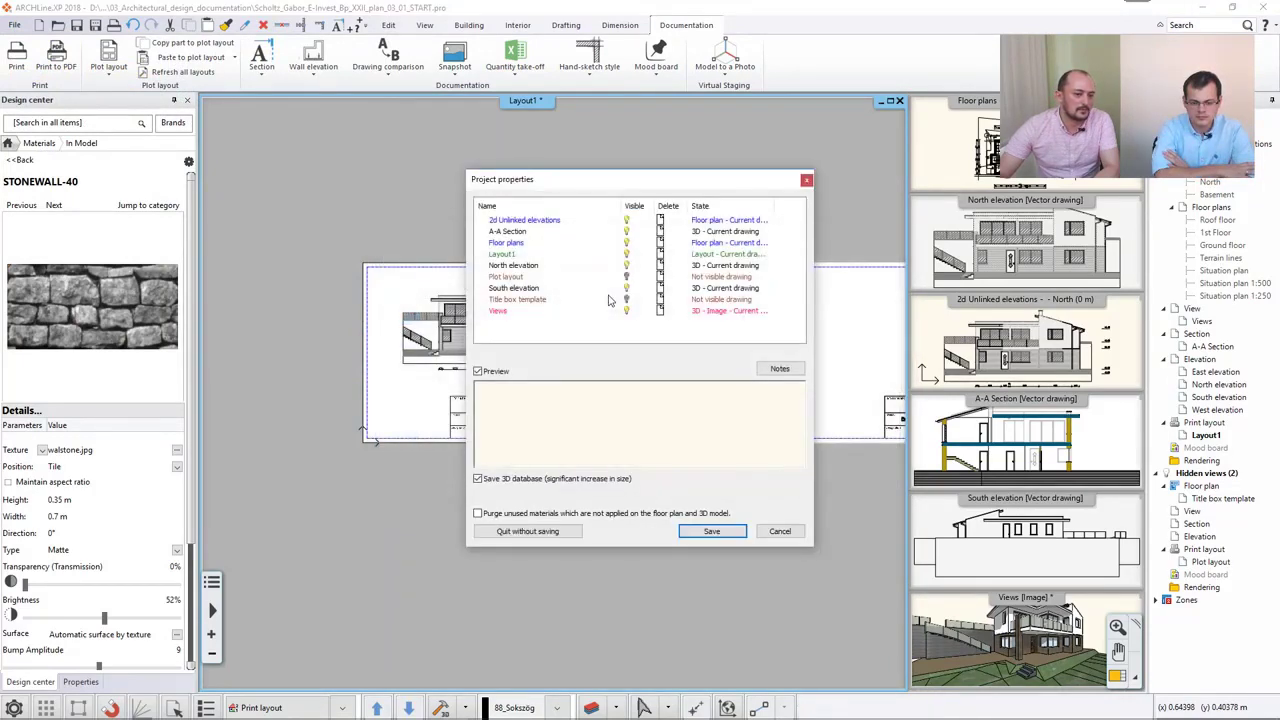
left_click(529, 532)
Step: Confirm discarding unsaved changes so the 03_02 END project loads its Ground floor plan
left_click(641, 402)
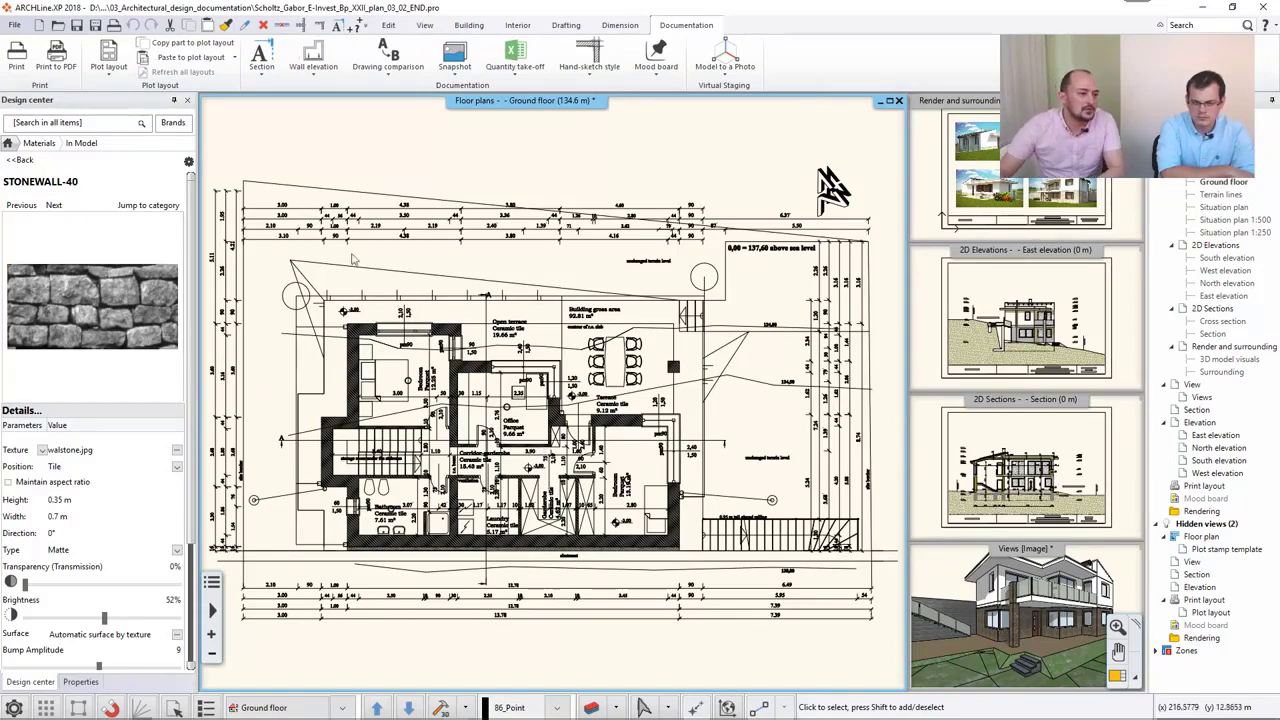
Step: Print the eight queued PDF Printing sheets from the Print queue into one shared PDF file
left_click(14, 24)
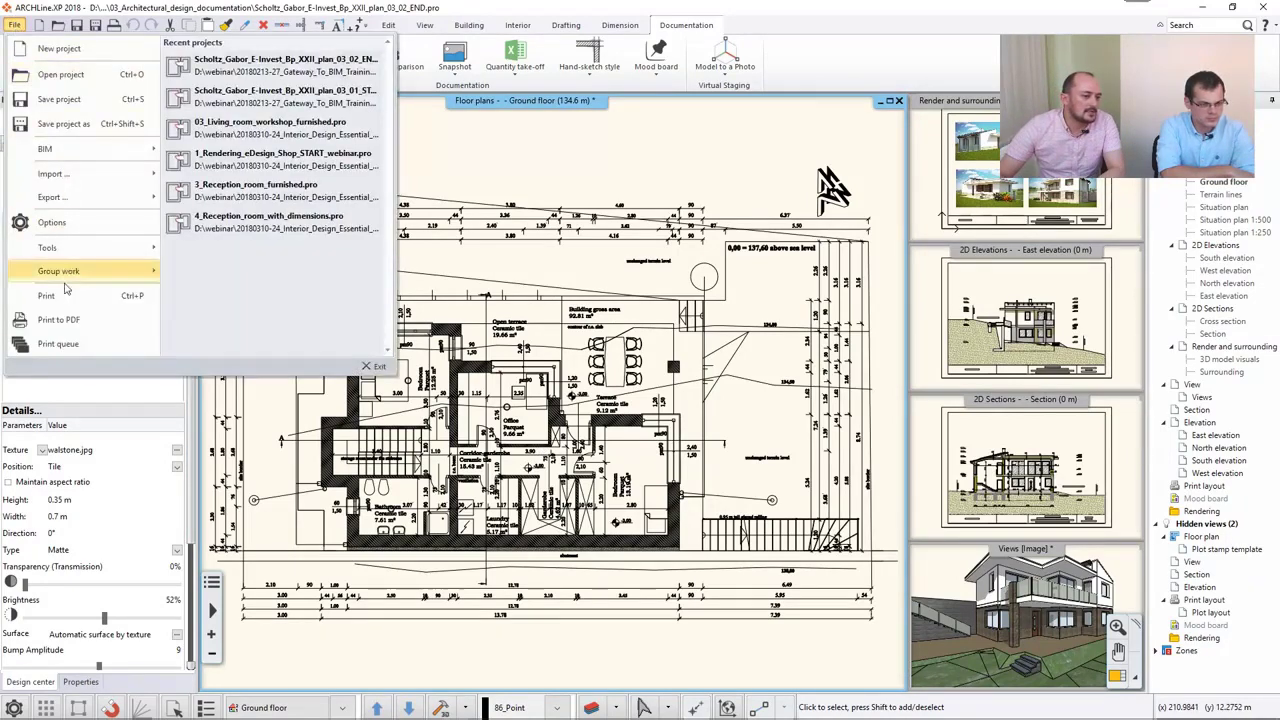
left_click(45, 343)
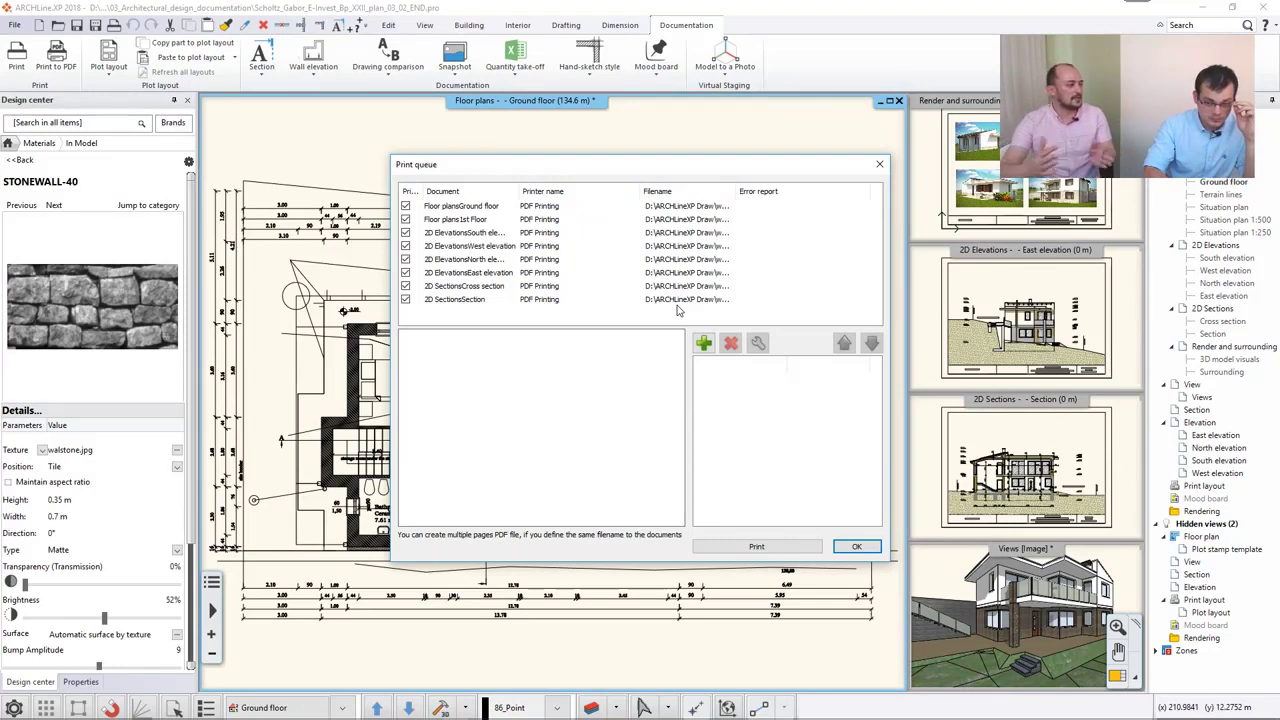
mouse_move(549, 713)
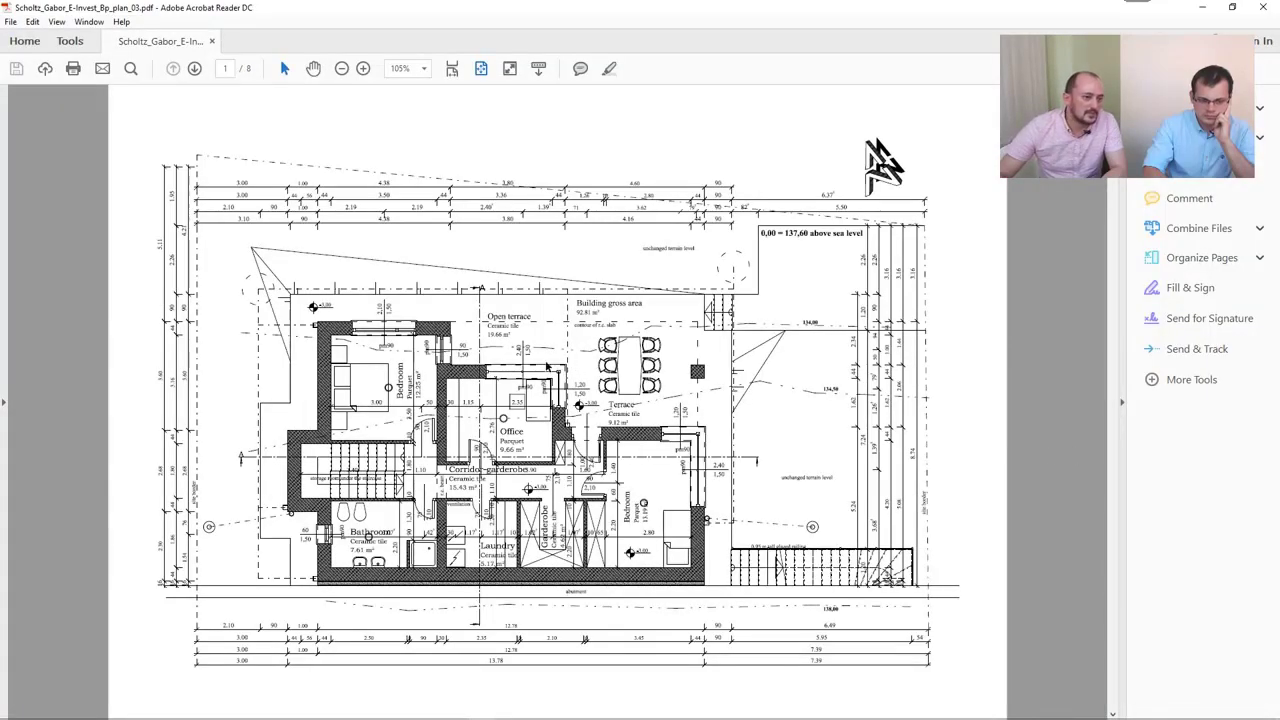
Step: Move the restored Acrobat window over the print queue and page from page 1 to page 8, the Section sheet
double_click(808, 12)
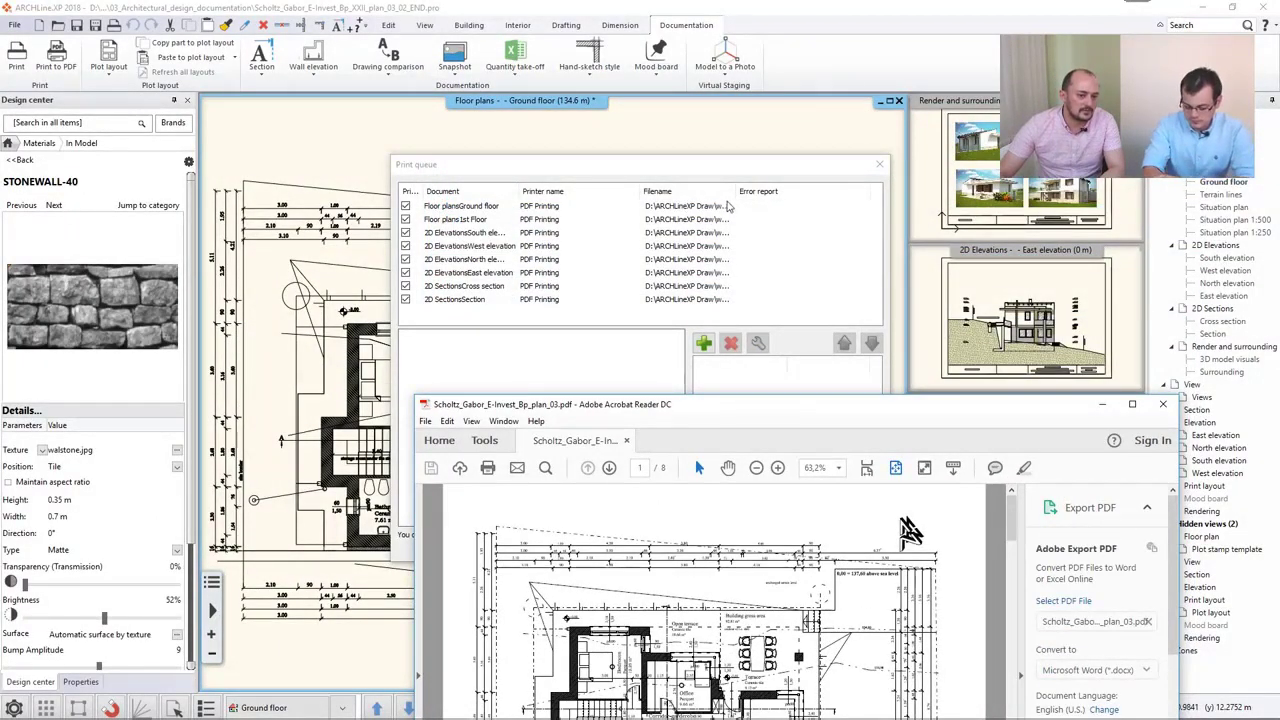
left_click_drag(706, 410, 594, 67)
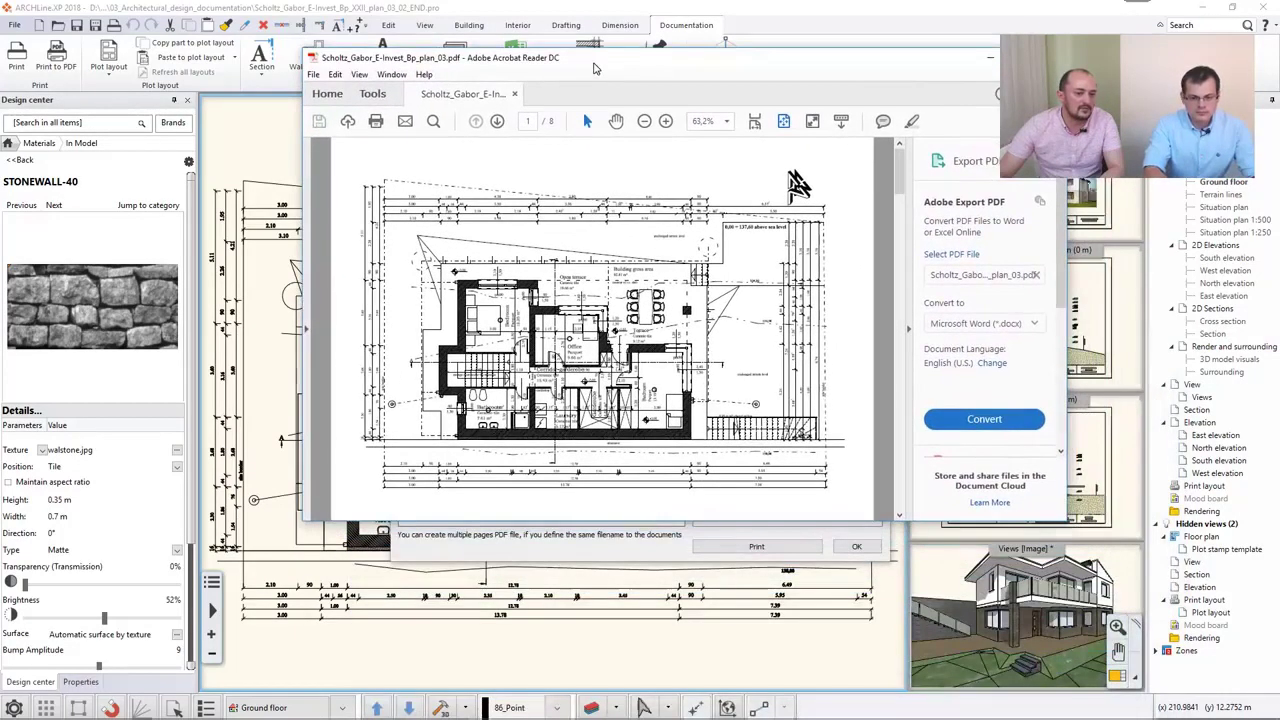
left_click(497, 121)
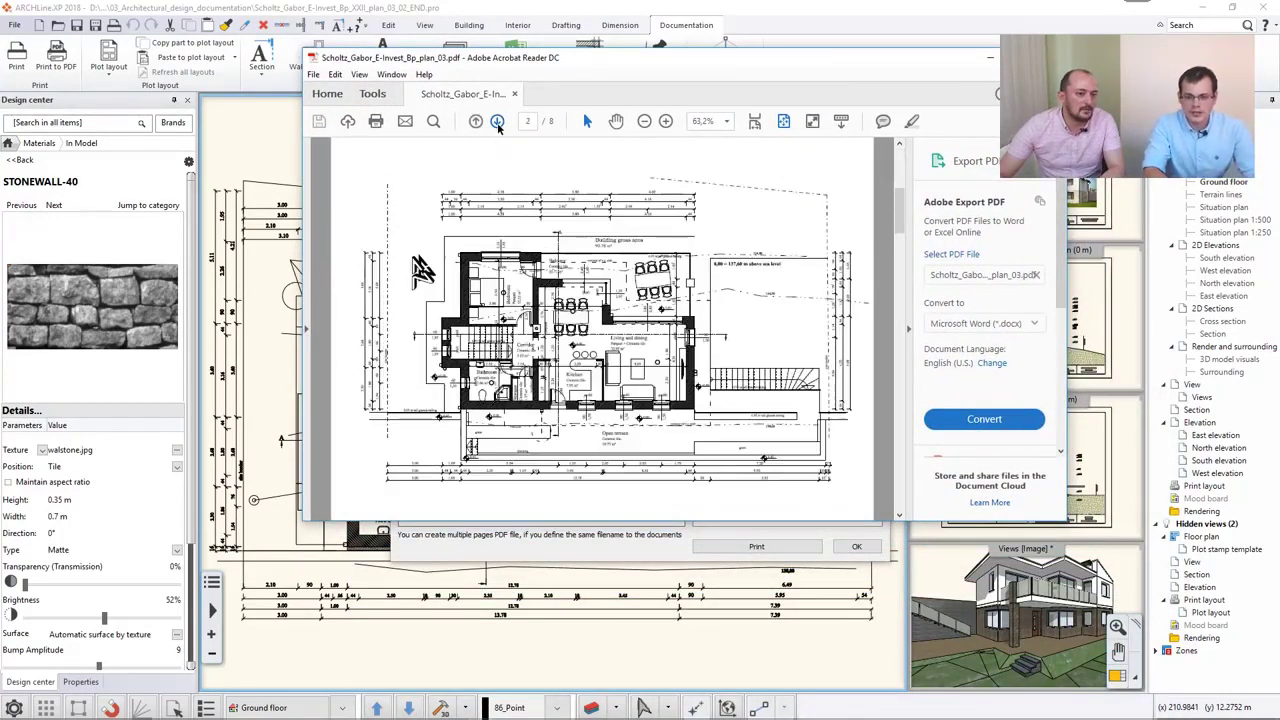
left_click(497, 122)
left_click(497, 121)
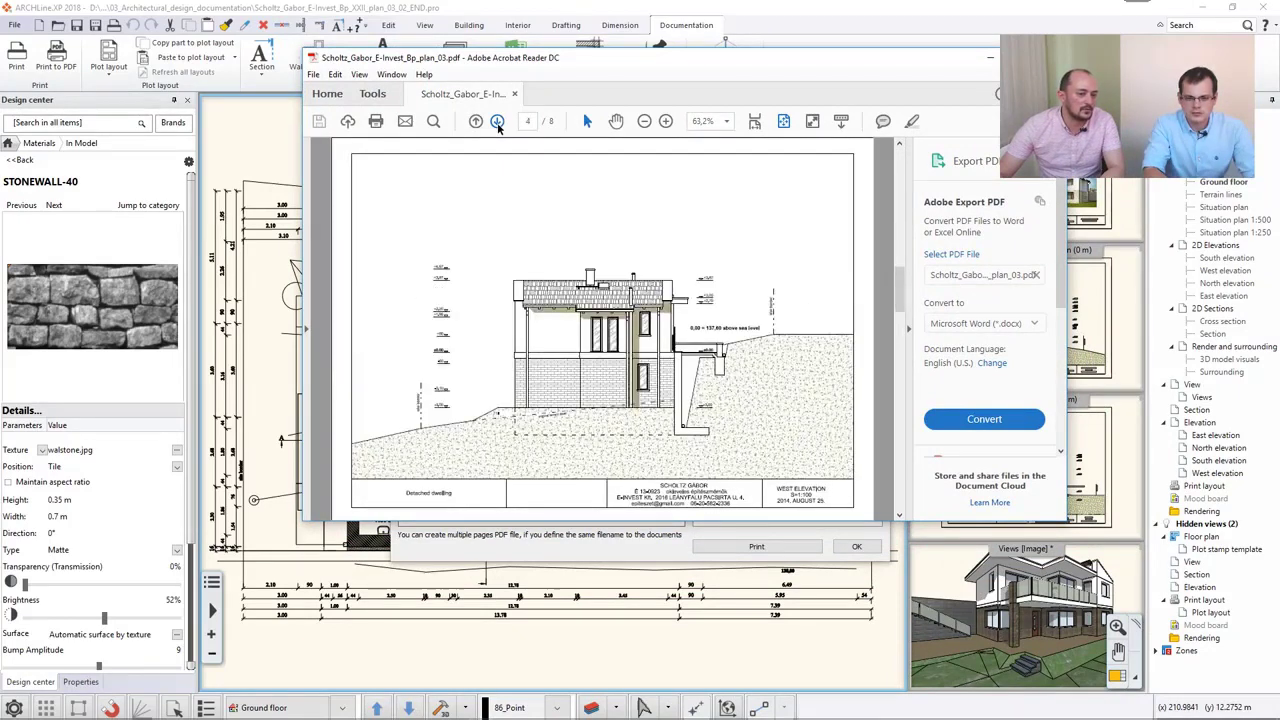
left_click(497, 121)
left_click(497, 121)
left_click(497, 121)
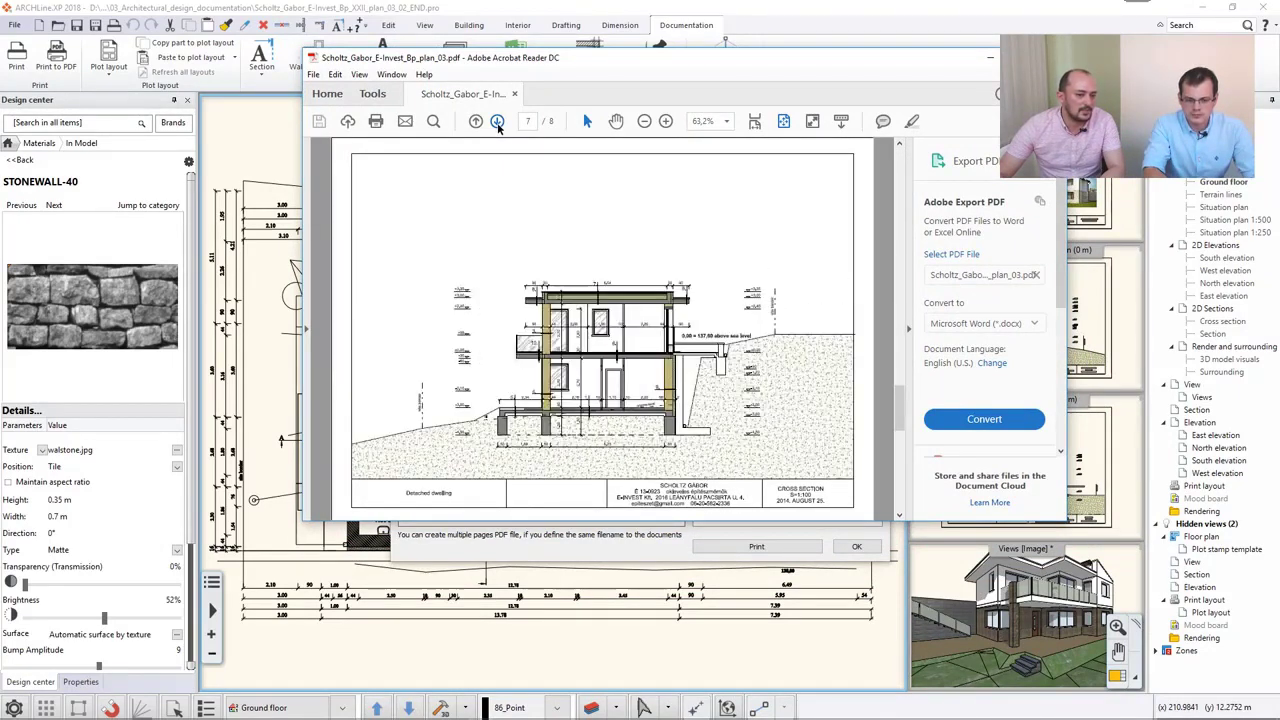
left_click(497, 121)
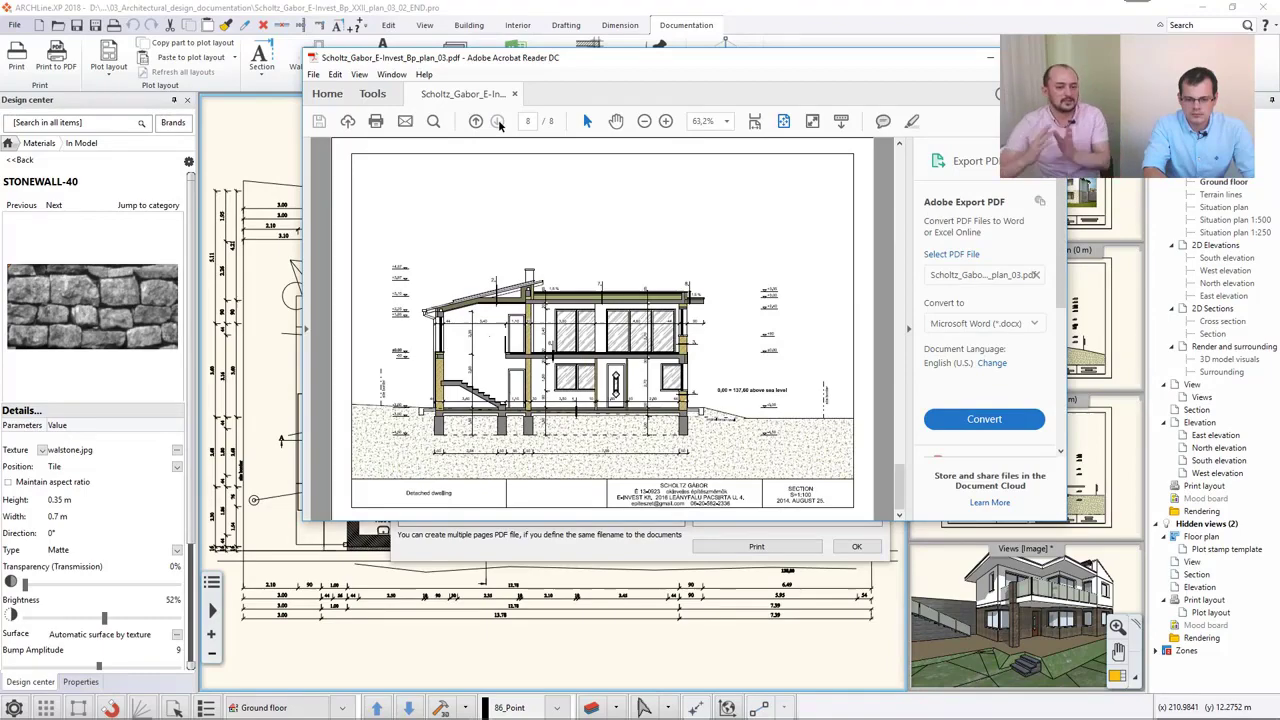